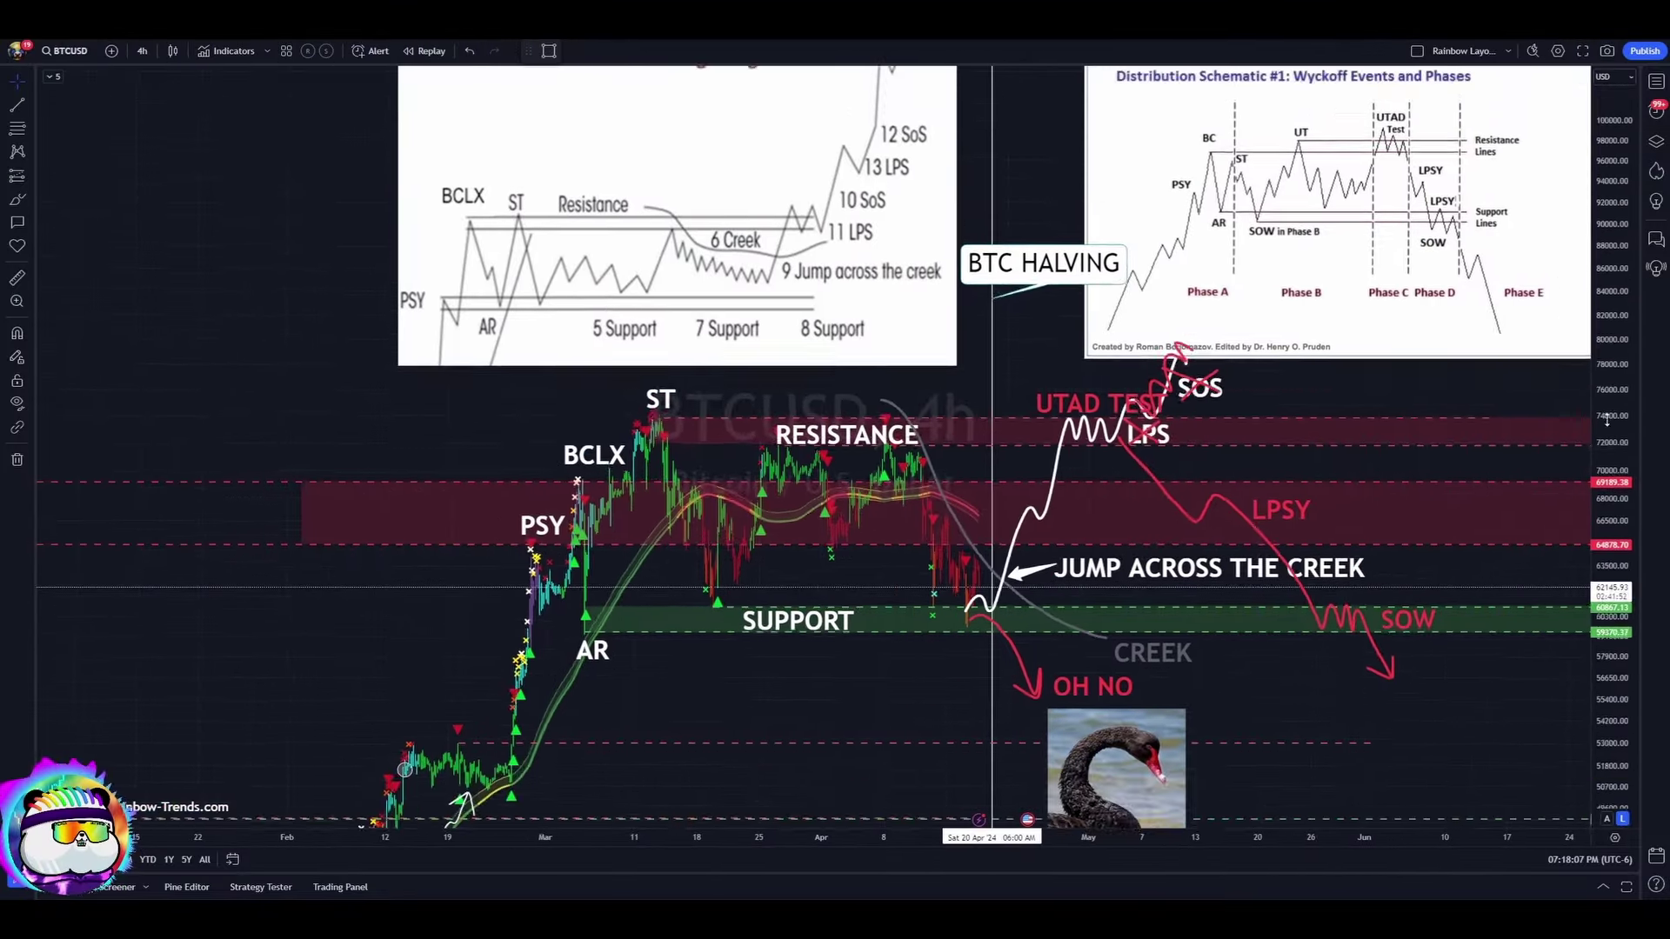
Step: Move the Reaccumulation Trading Range image and the BTC HALVING label further left above the annotated price structure
left_click_drag(1607, 420, 1607, 475)
scroll(1302, 555, "up", 1)
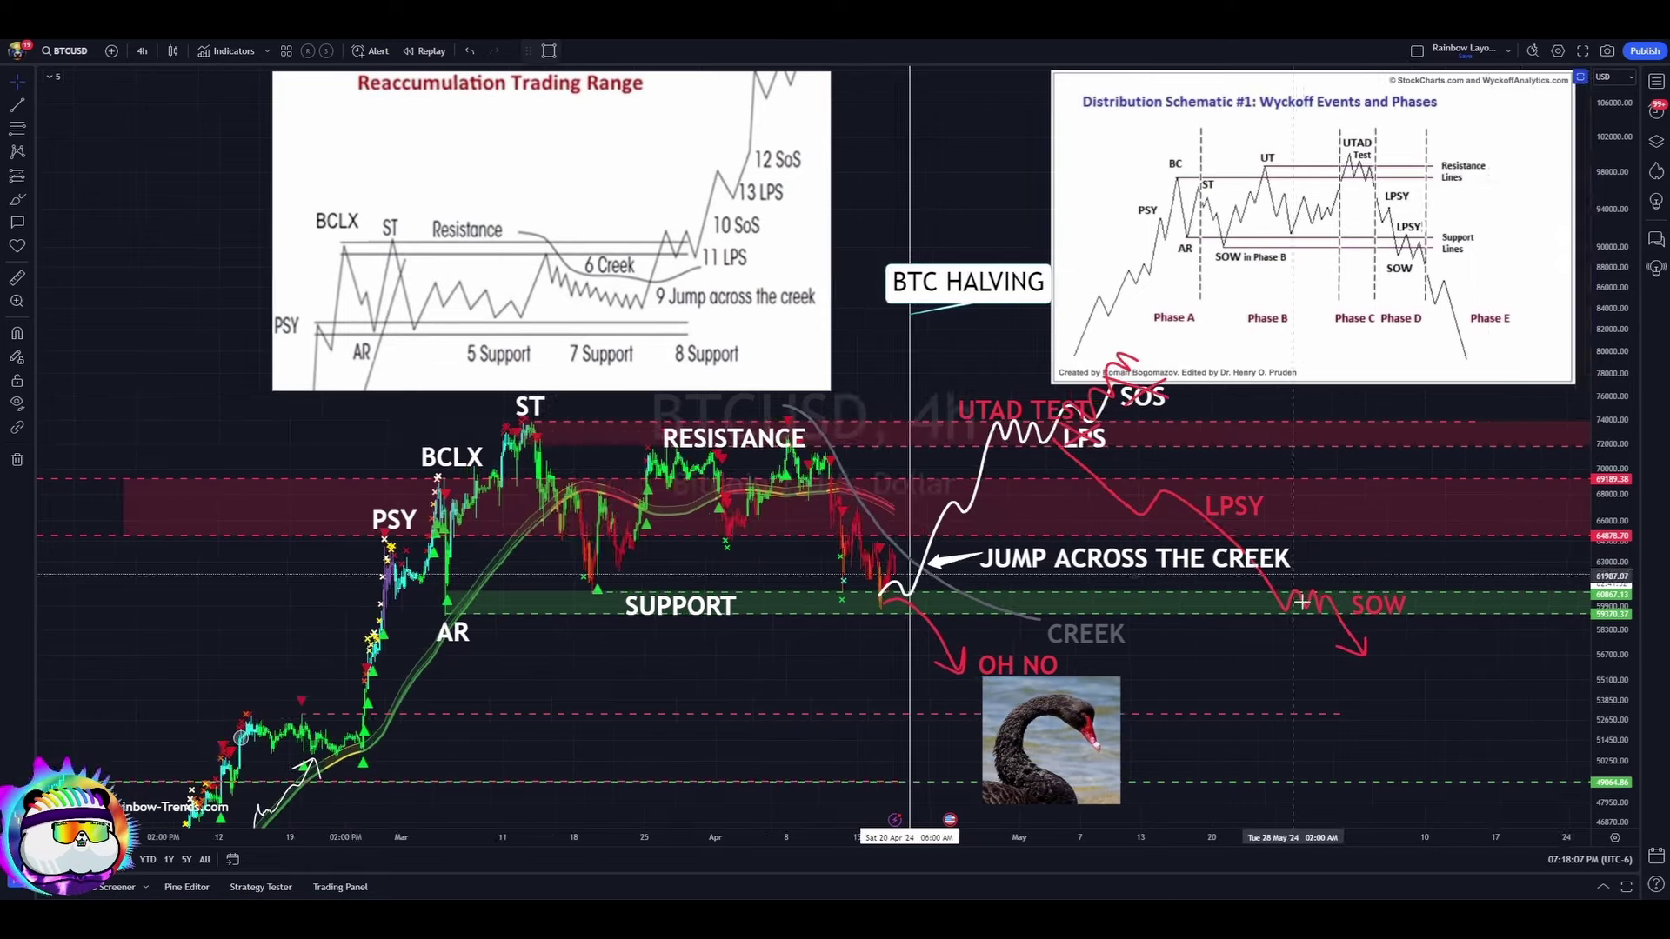
left_click_drag(1296, 716, 1263, 739)
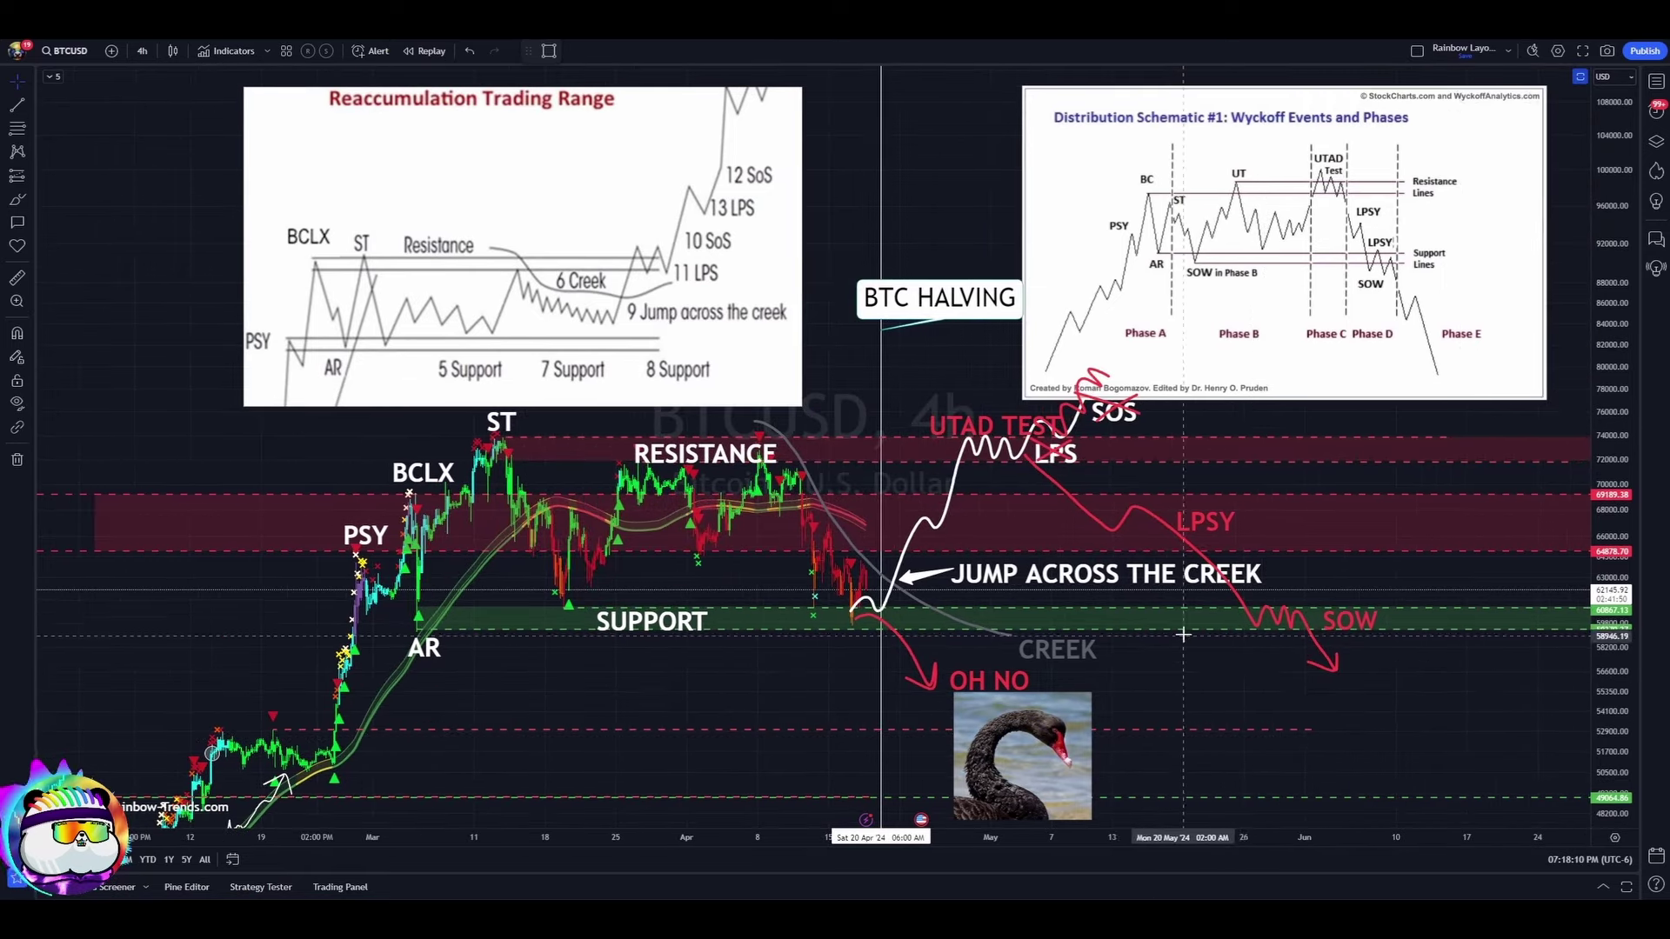
left_click_drag(669, 261, 568, 219)
left_click_drag(962, 286, 783, 221)
left_click_drag(820, 367, 905, 380)
left_click_drag(666, 319, 585, 345)
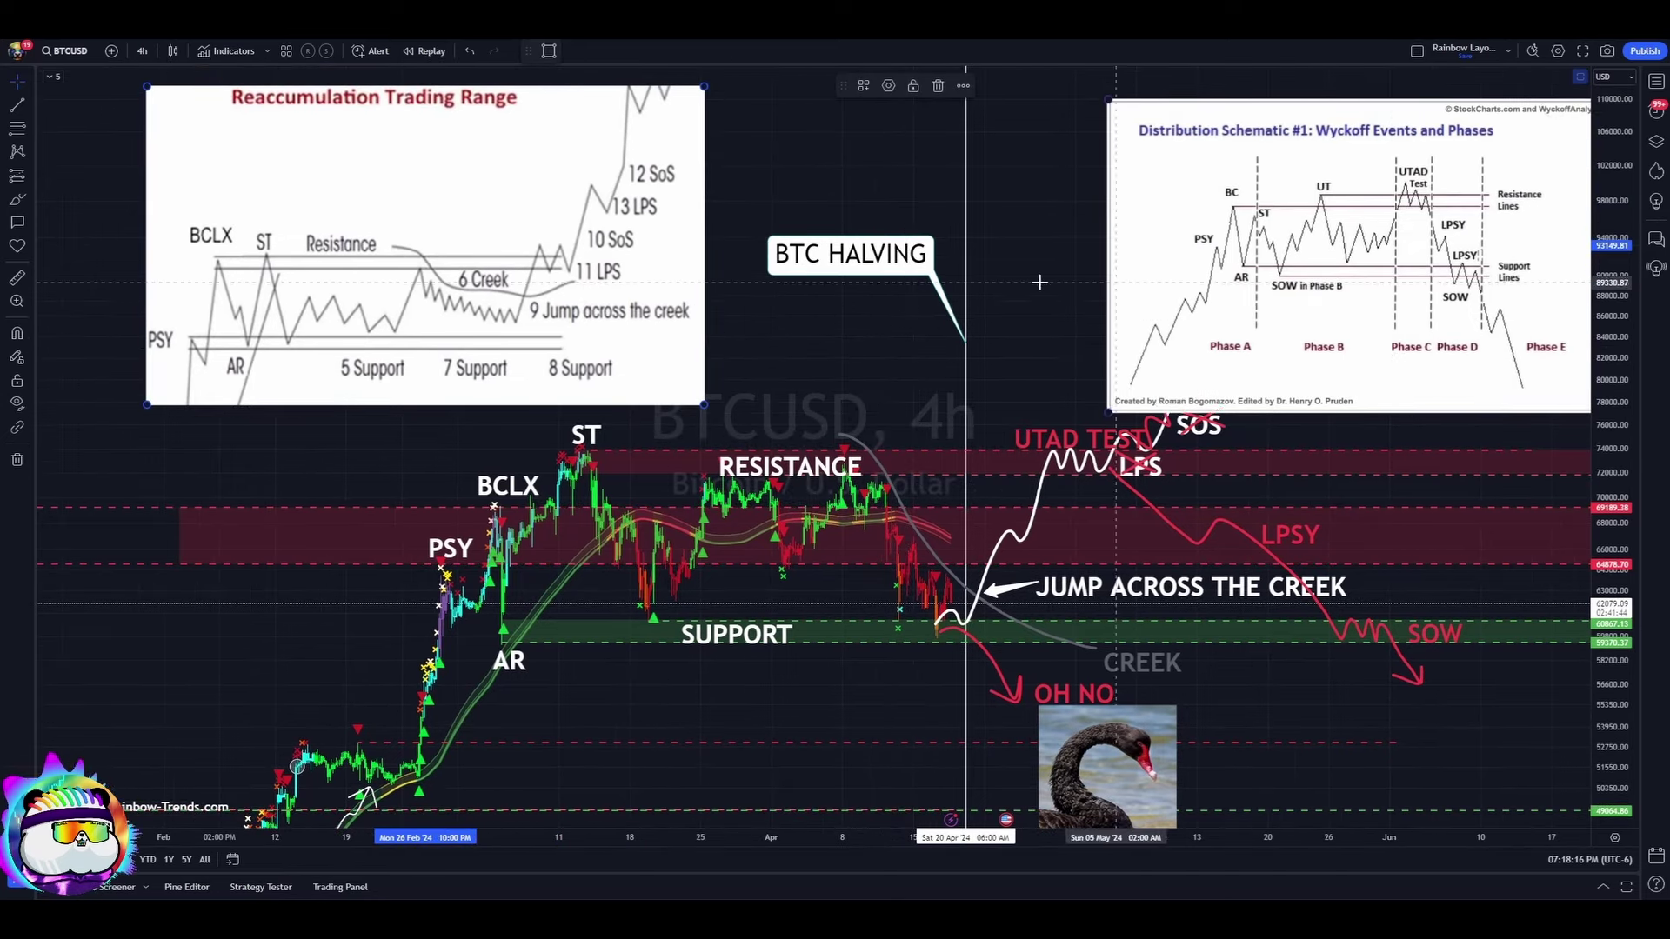
Step: With the Brush, sketch a rising zigzag trend and a falling zigzag trend from one starting point in an empty chart area
mouse_move(1035, 193)
left_mouse_down()
mouse_move(1015, 218)
mouse_move(1107, 551)
left_mouse_up()
scroll(1016, 218, "down", 2)
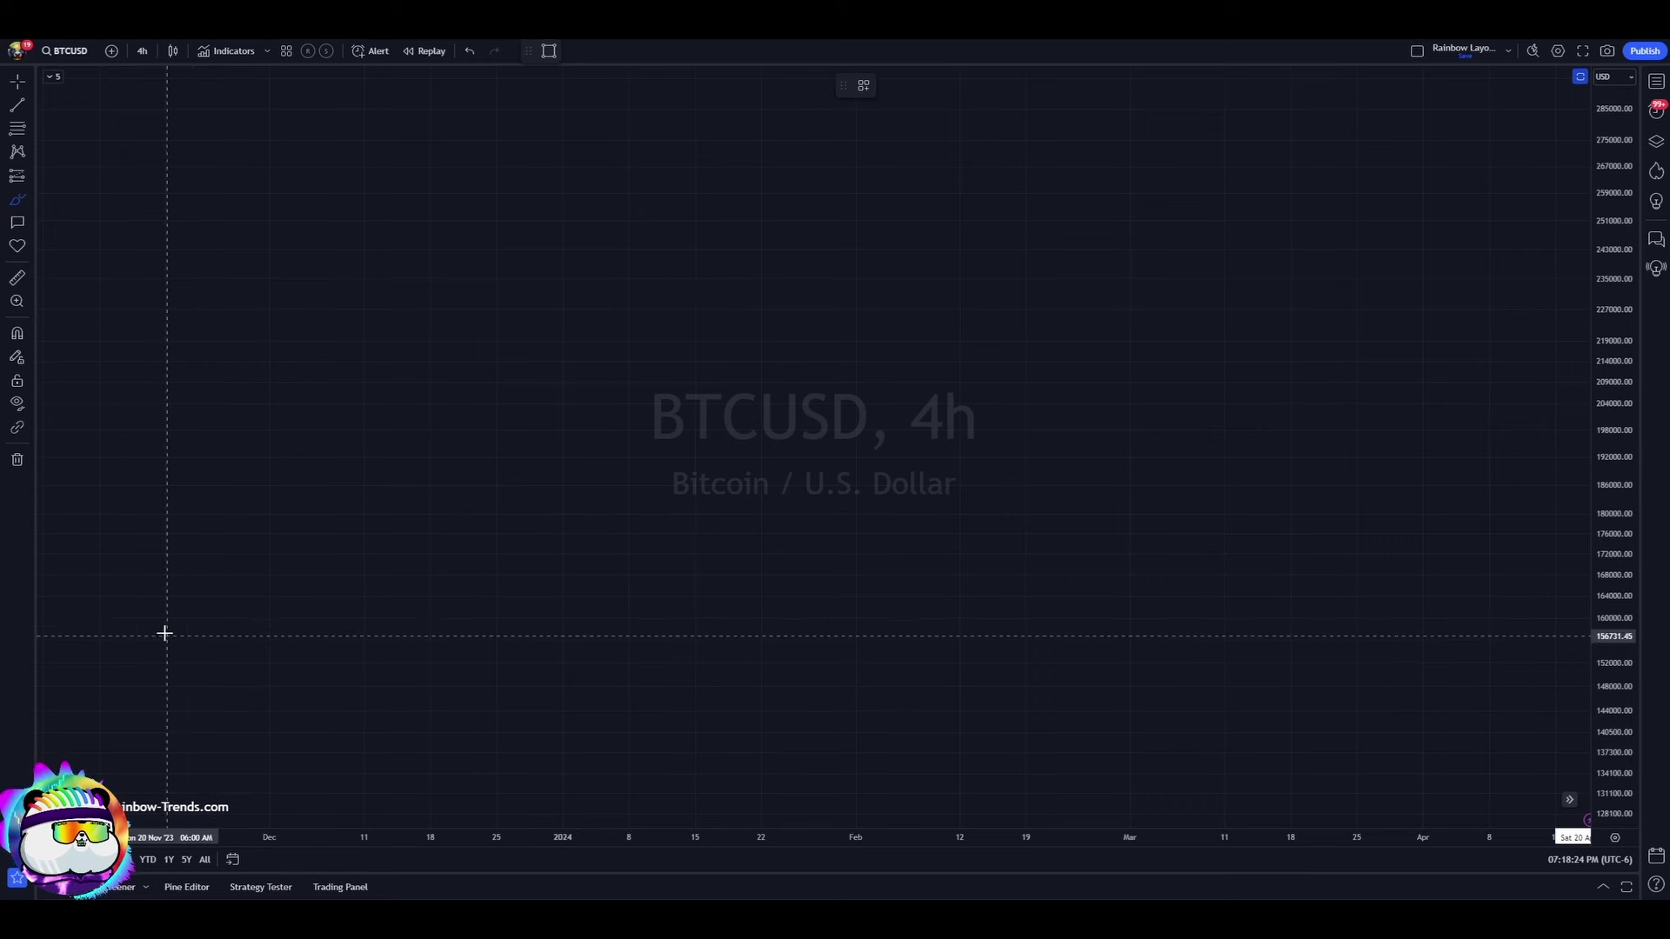
mouse_move(143, 637)
left_mouse_down()
mouse_move(489, 276)
mouse_move(304, 674)
mouse_move(468, 813)
left_mouse_up()
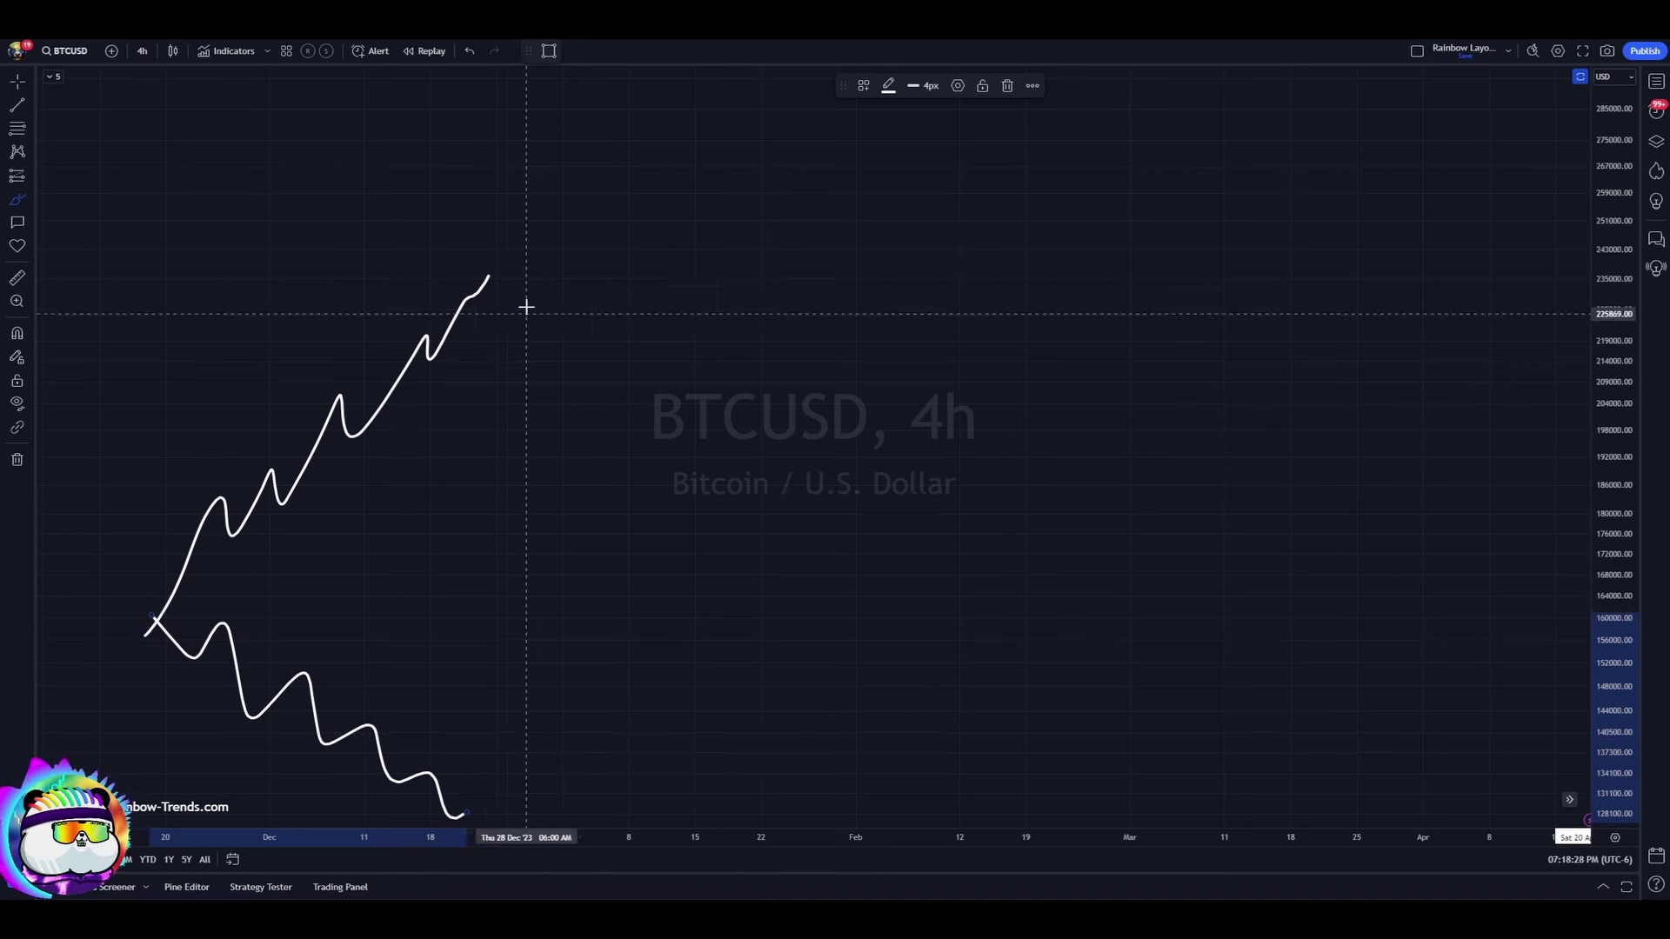
Step: Draw two roughly parallel horizontal range boundaries at the end of both the rising and the falling trend
left_click_drag(480, 276, 984, 247)
left_click_drag(461, 338, 957, 330)
left_click_drag(445, 771, 945, 753)
left_click_drag(490, 816, 994, 803)
Step: Sketch oscillating price swings inside both ranges, with one upward and one downward breakout arrow leaving each range
mouse_move(491, 277)
left_mouse_down()
mouse_move(522, 336)
mouse_move(751, 335)
left_mouse_up()
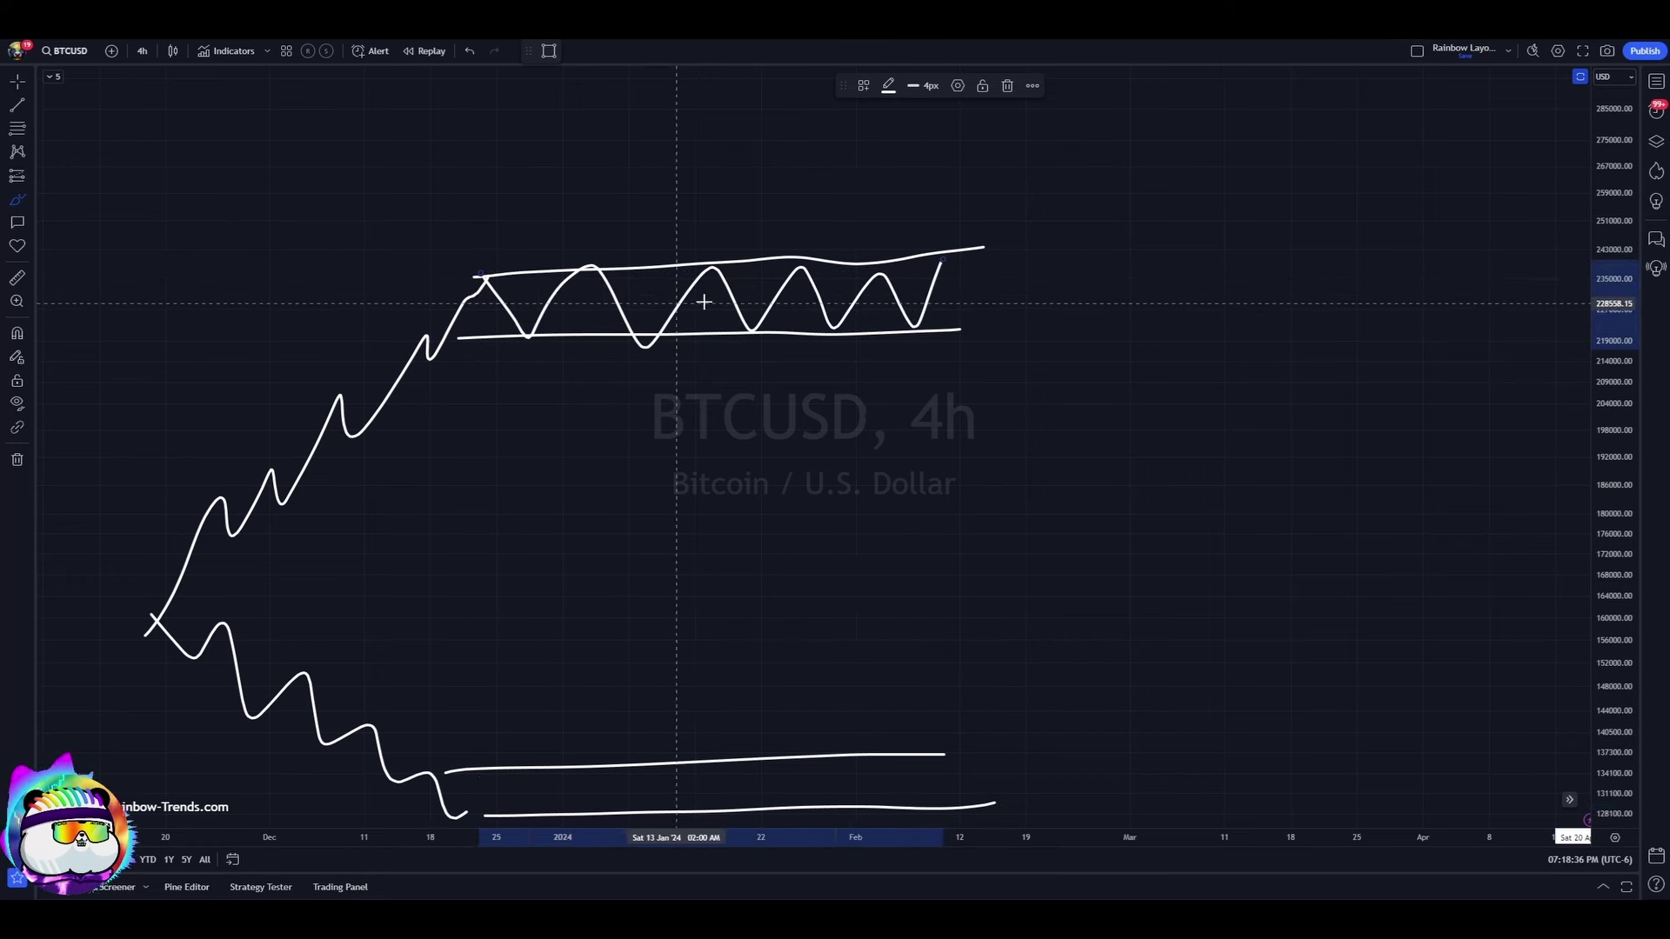
mouse_move(938, 281)
left_mouse_down()
mouse_move(1163, 141)
mouse_move(1182, 183)
mouse_move(1135, 148)
mouse_move(1172, 339)
mouse_move(1066, 396)
left_mouse_up()
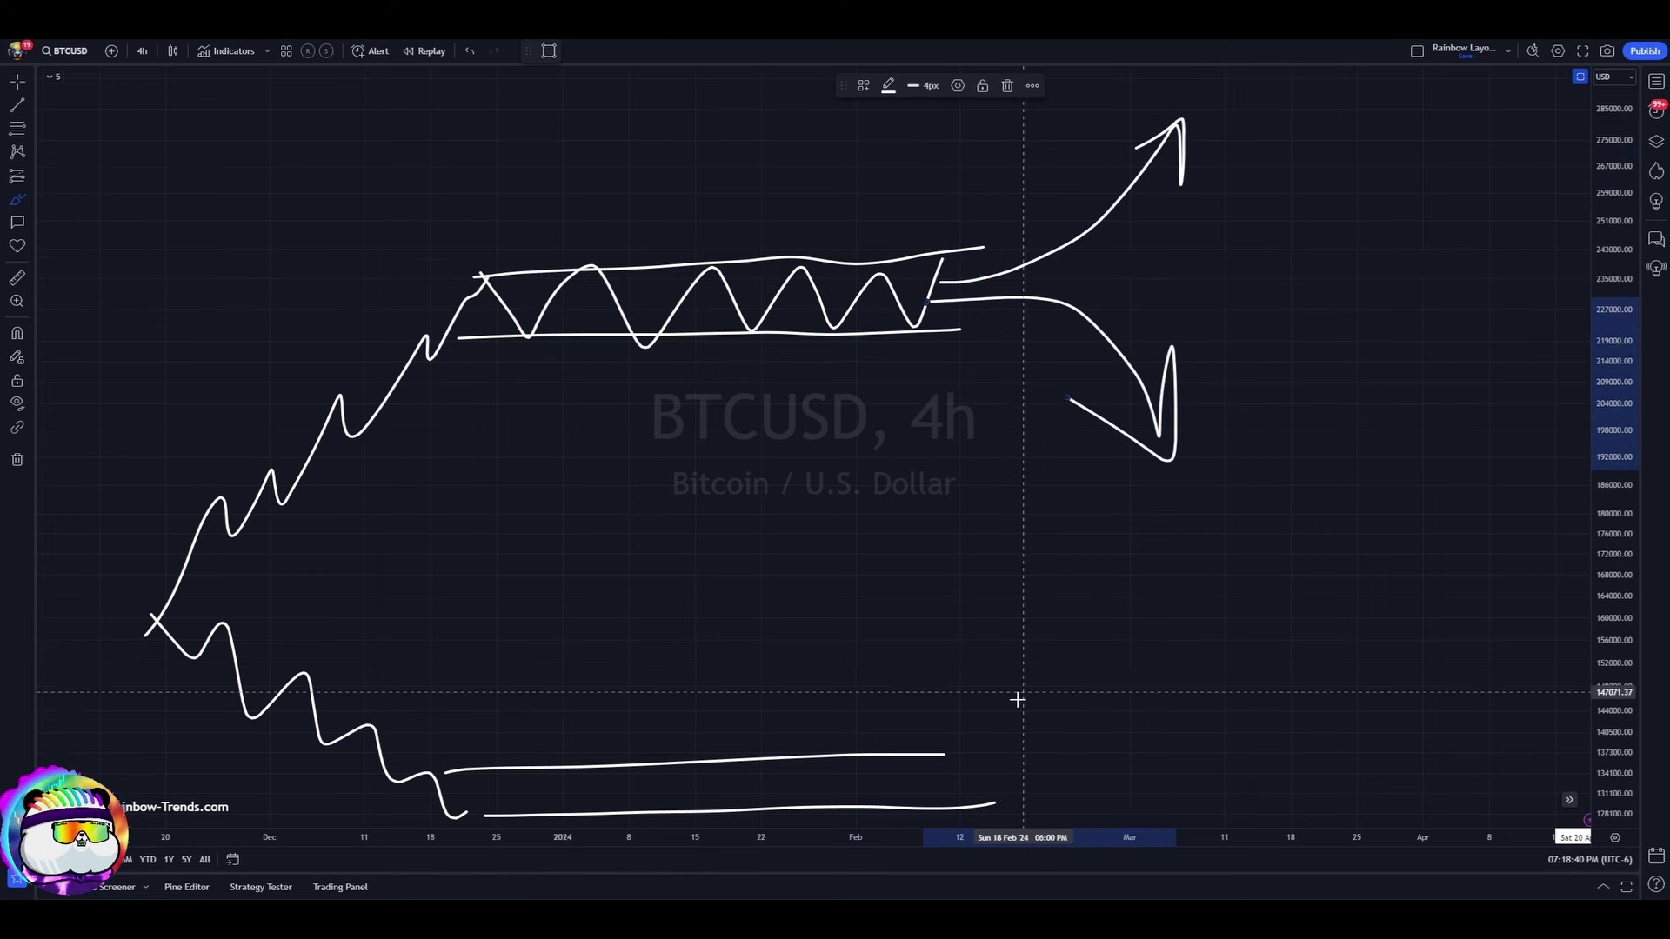
mouse_move(954, 777)
left_mouse_down()
mouse_move(1174, 603)
mouse_move(1199, 673)
mouse_move(1188, 760)
mouse_move(1092, 771)
left_mouse_up()
mouse_move(483, 789)
left_mouse_down()
mouse_move(486, 807)
mouse_move(911, 802)
left_mouse_up()
Step: Draw a horizontal arrow between the two trends, branch it into up and down arrows, and add a horizontal line from the upward branch
left_click_drag(215, 599, 619, 602)
left_click_drag(546, 655, 755, 439)
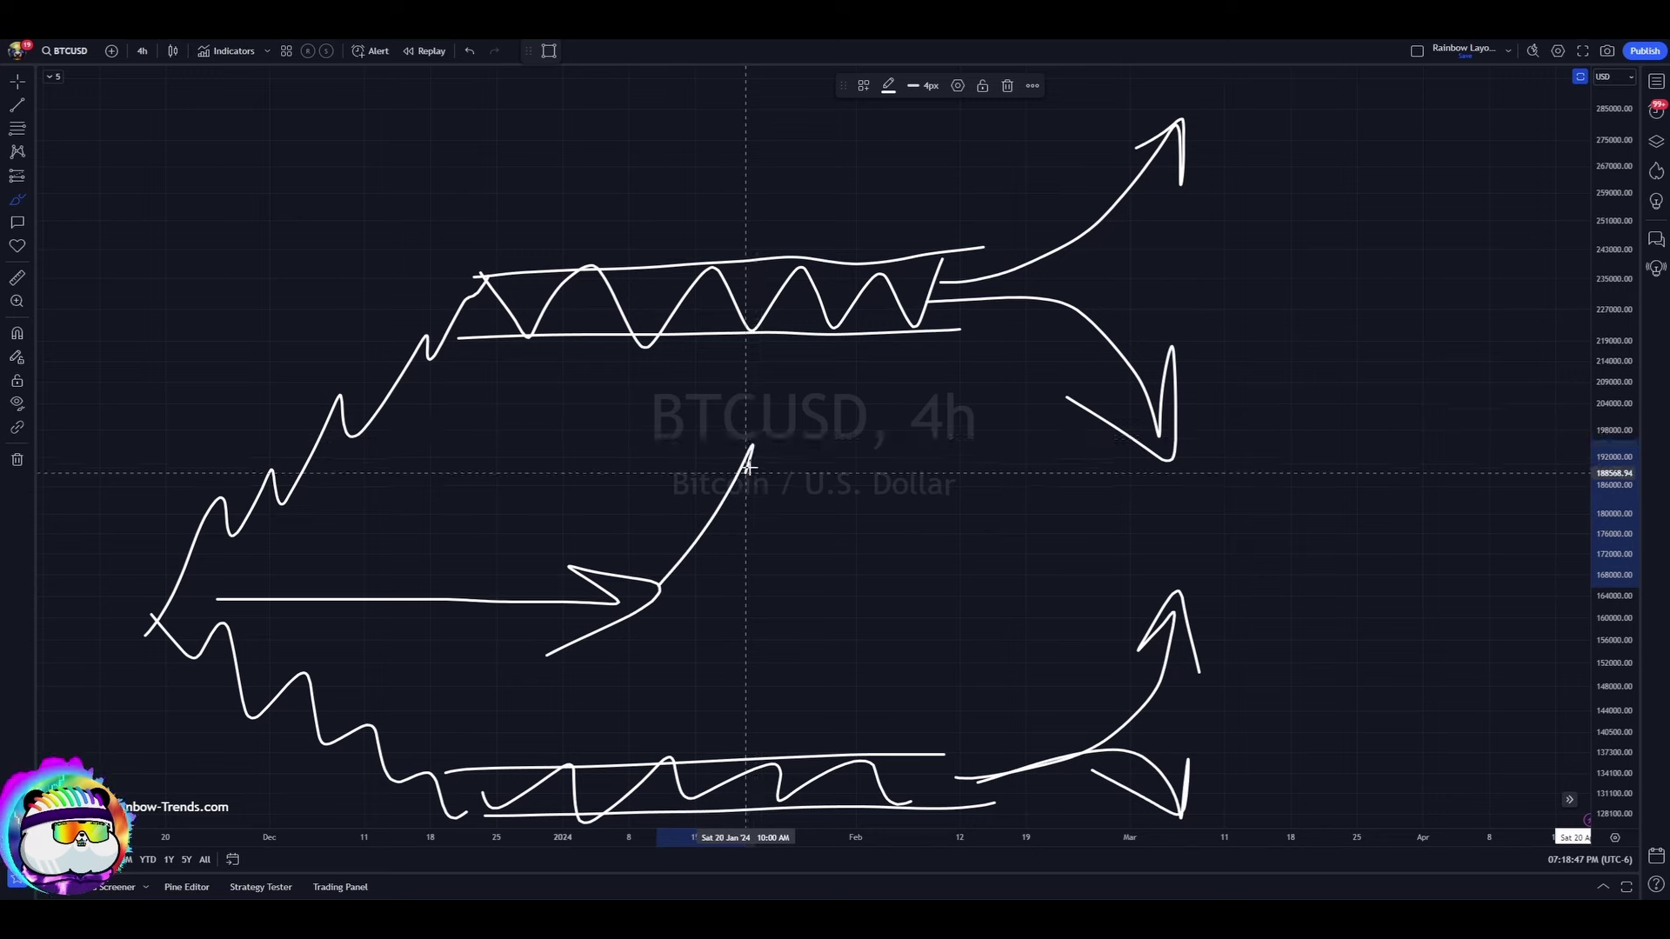
left_click_drag(662, 587, 790, 670)
left_click_drag(772, 606, 789, 670)
left_click_drag(687, 545, 896, 545)
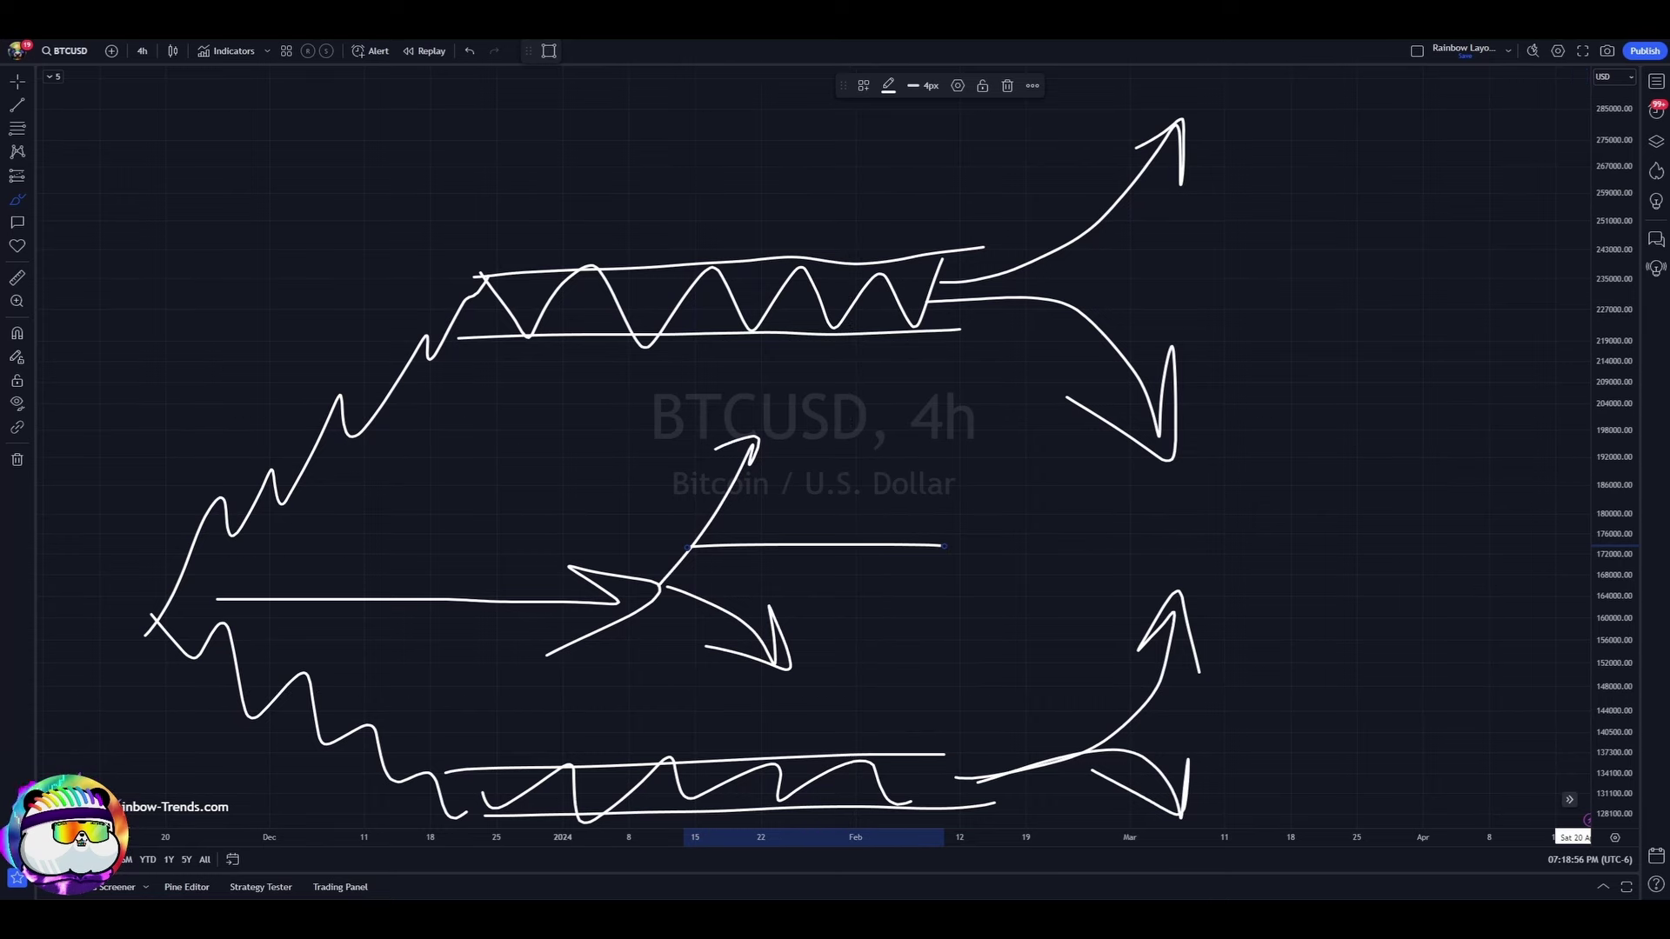
Step: Move the BTC HALVING label lower and slightly closer to the halving line on the annotated price structure
left_click_drag(999, 590, 664, 217)
scroll(1156, 451, "down", 2)
left_click_drag(1304, 739, 1021, 319)
scroll(1348, 758, "up", 2)
scroll(1347, 758, "up", 5)
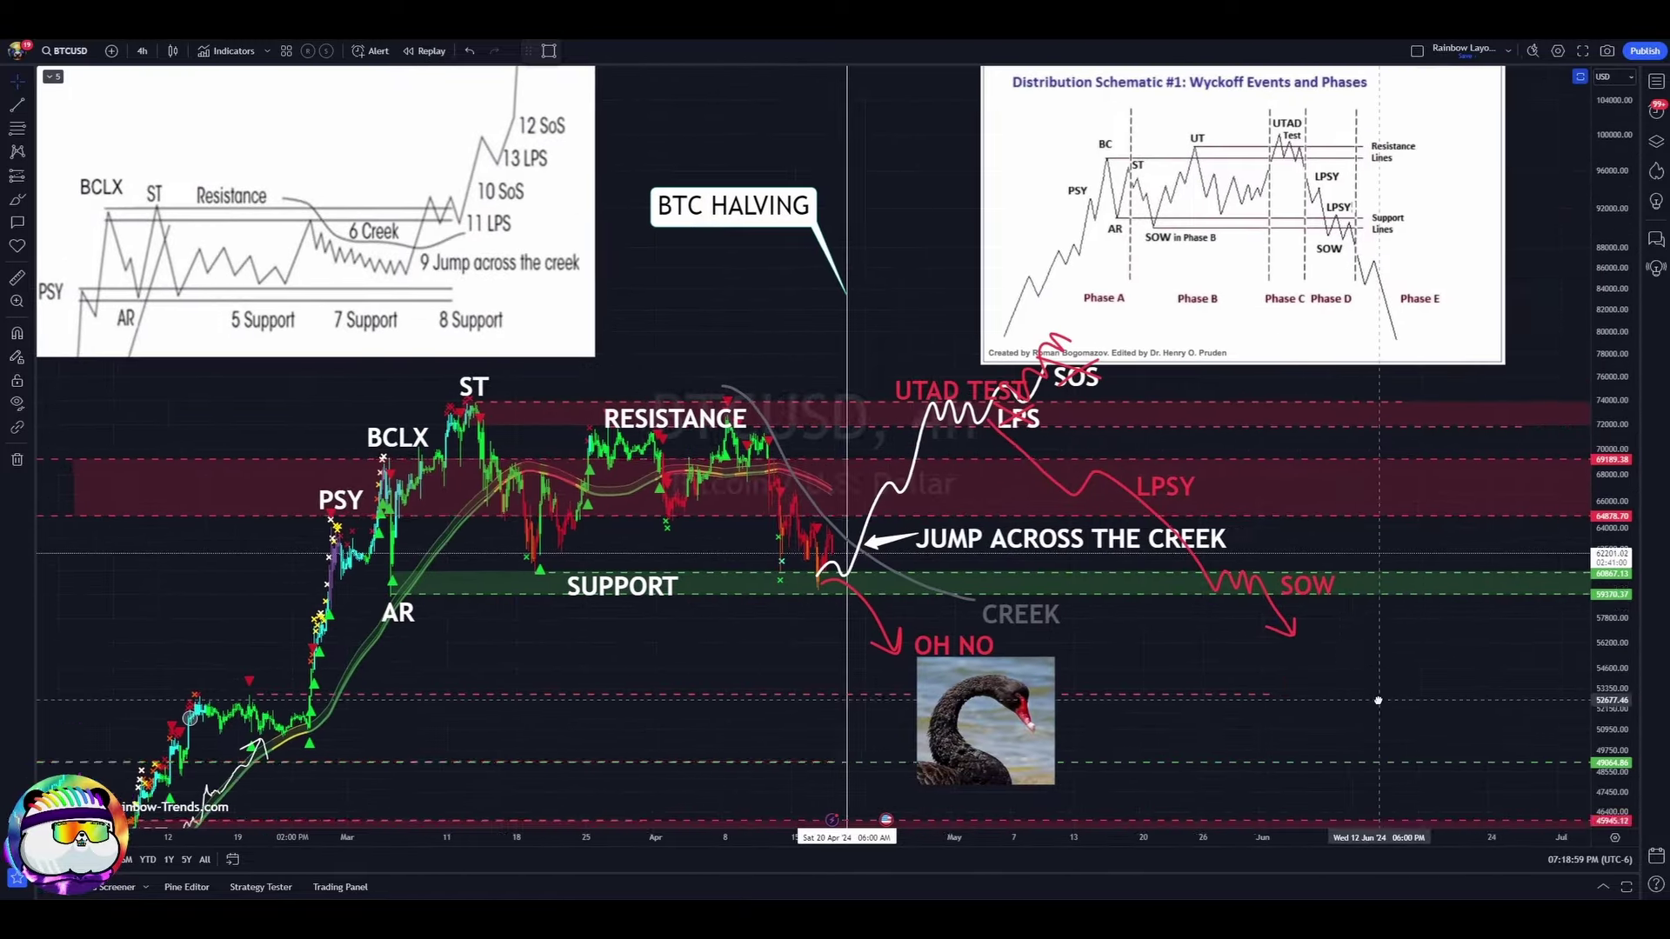
left_click_drag(1242, 713, 1367, 811)
scroll(1367, 810, "down", 1)
left_click_drag(761, 367, 783, 393)
left_click_drag(818, 245, 849, 319)
left_click_drag(812, 387, 830, 354)
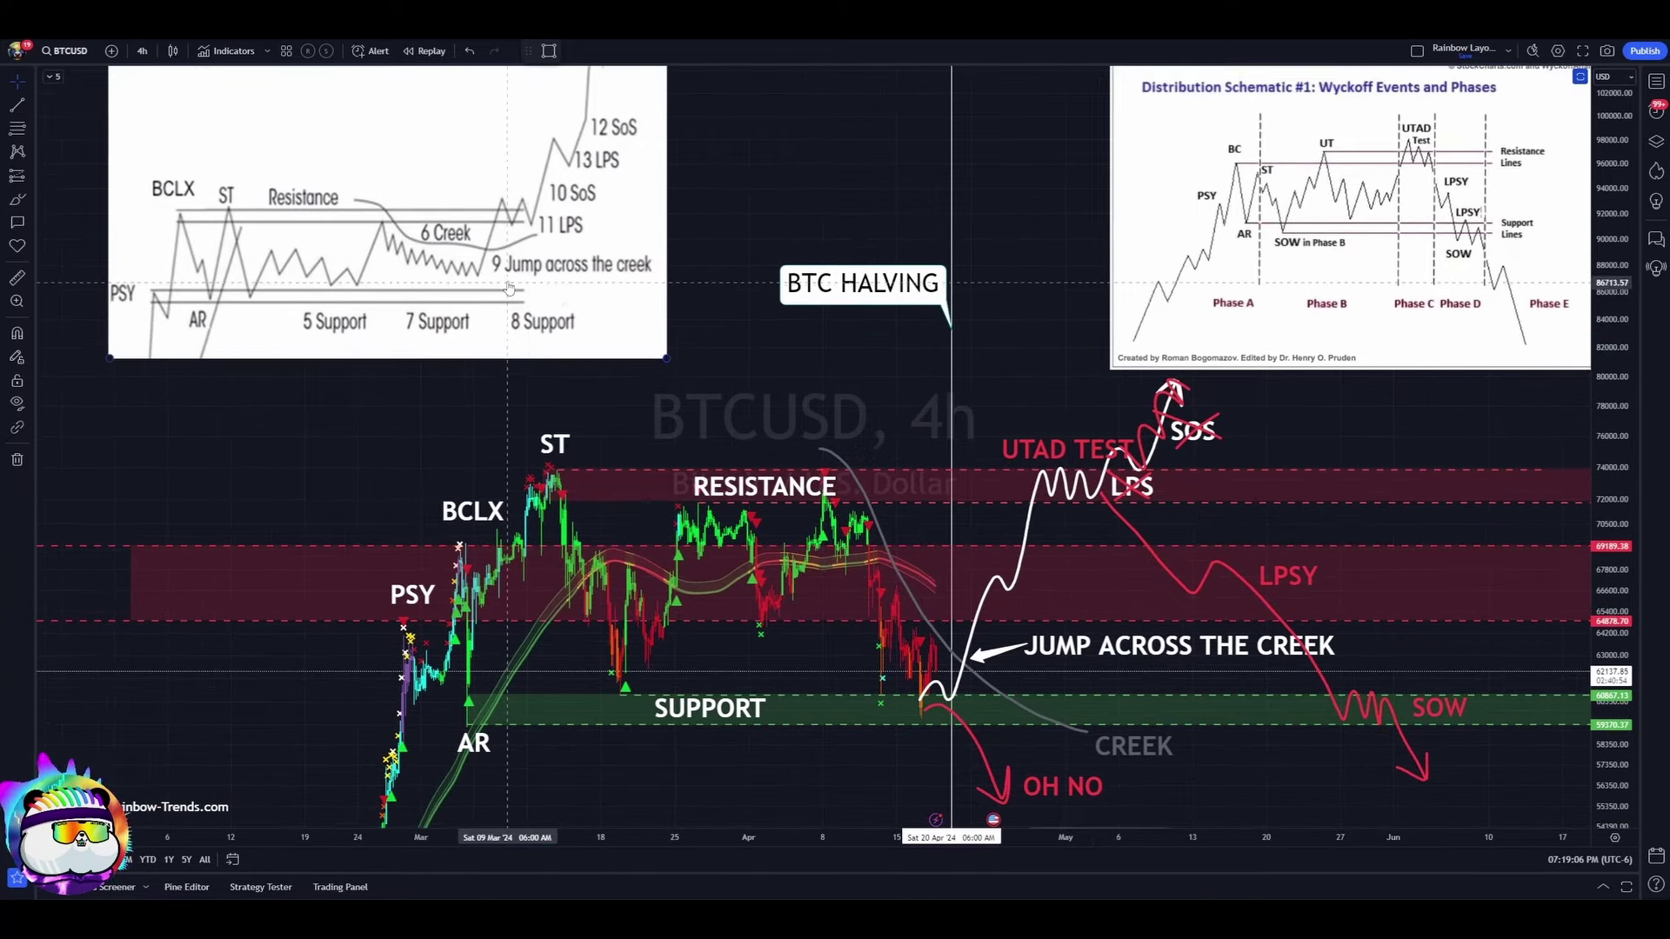
Step: Shift the Reaccumulation Trading Range image down and slightly left, and nudge the Distribution Schematic #1 image left
left_click_drag(528, 243, 517, 298)
left_click_drag(1281, 265, 1274, 268)
left_click_drag(574, 253, 567, 234)
mouse_move(706, 382)
left_mouse_down()
mouse_move(695, 357)
mouse_move(718, 384)
left_mouse_up()
left_click(412, 325)
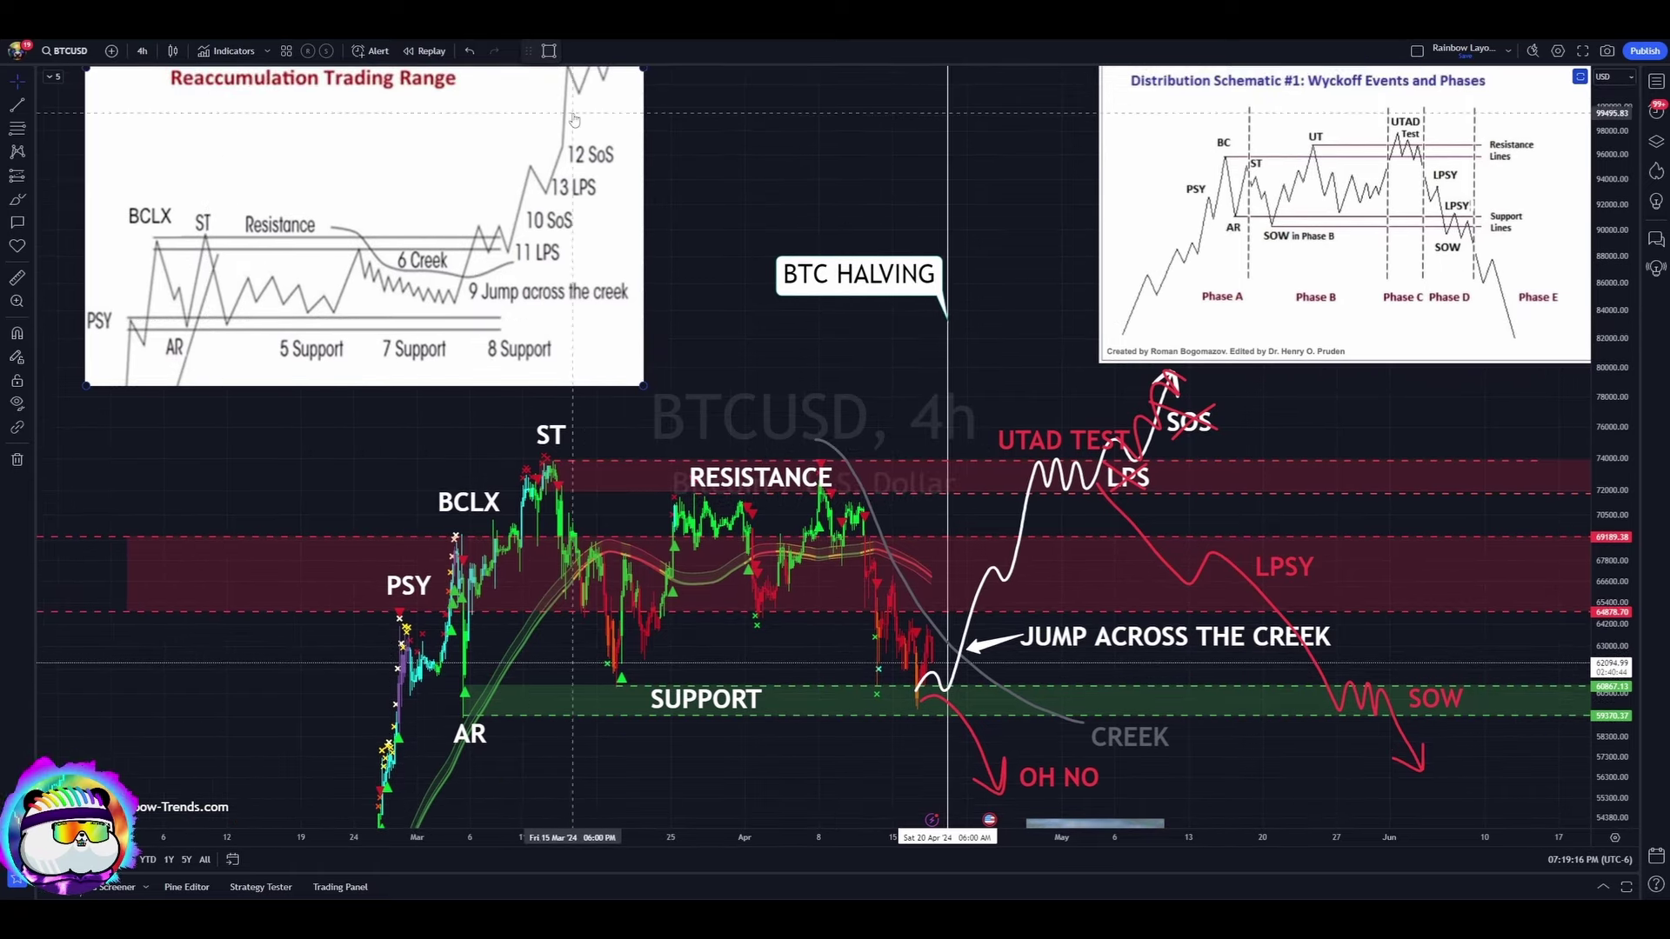
Step: Review the freehand trend and breakout sketch alongside the annotated BTCUSD price structure
left_click_drag(1043, 228, 927, 258)
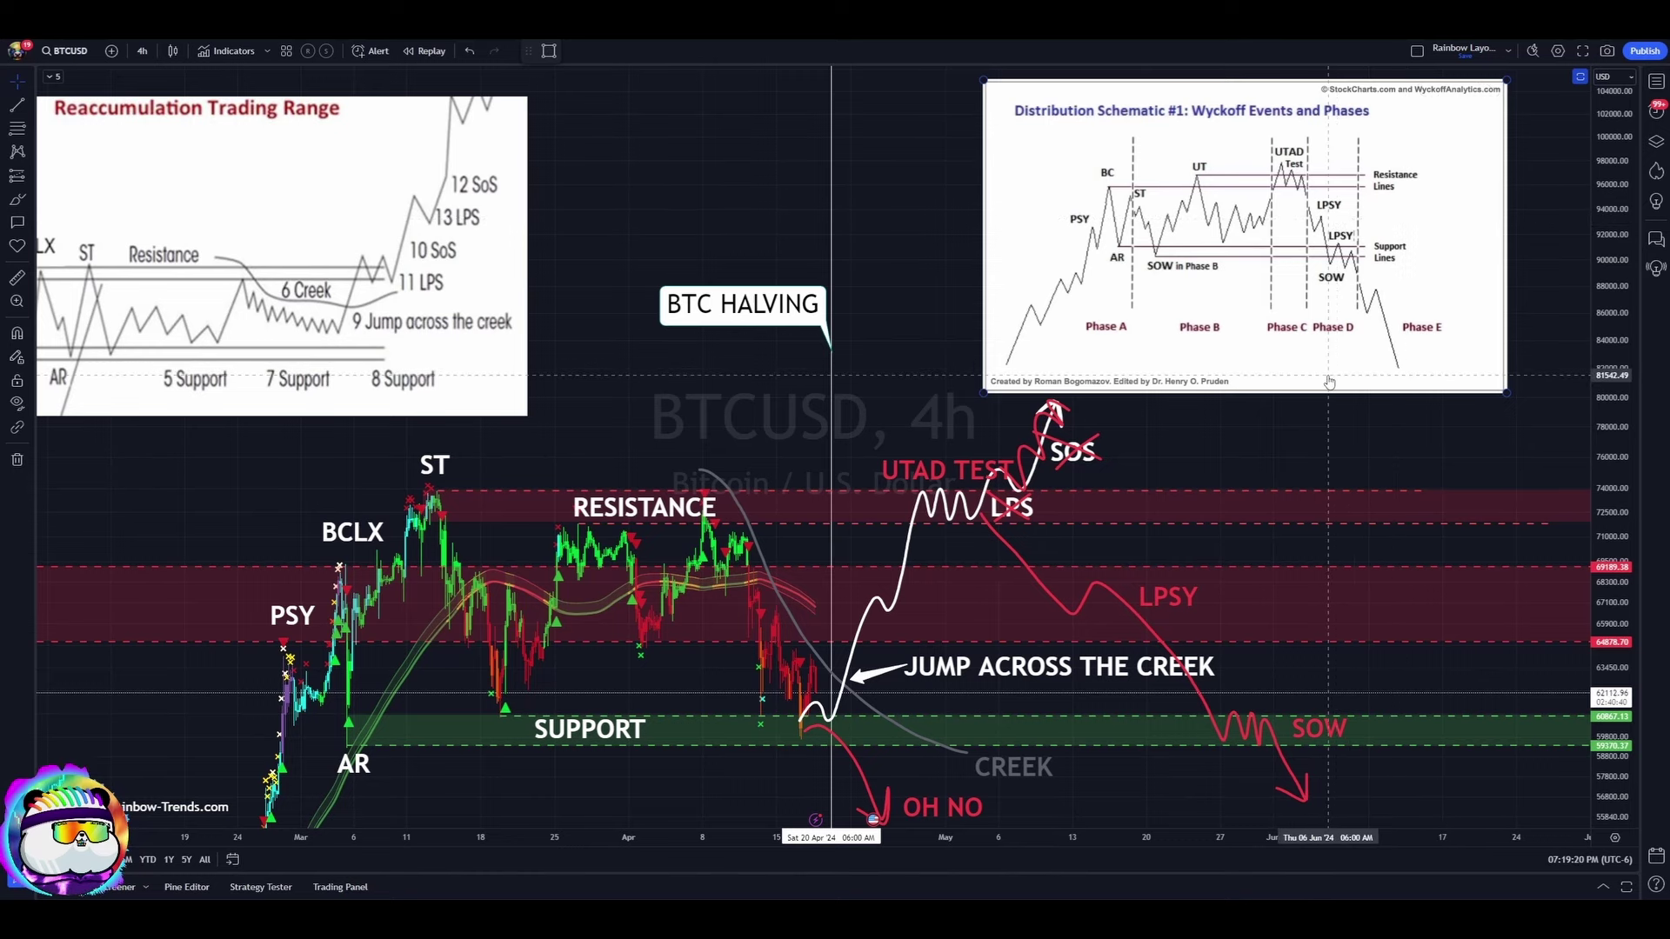
left_click_drag(693, 389, 773, 268)
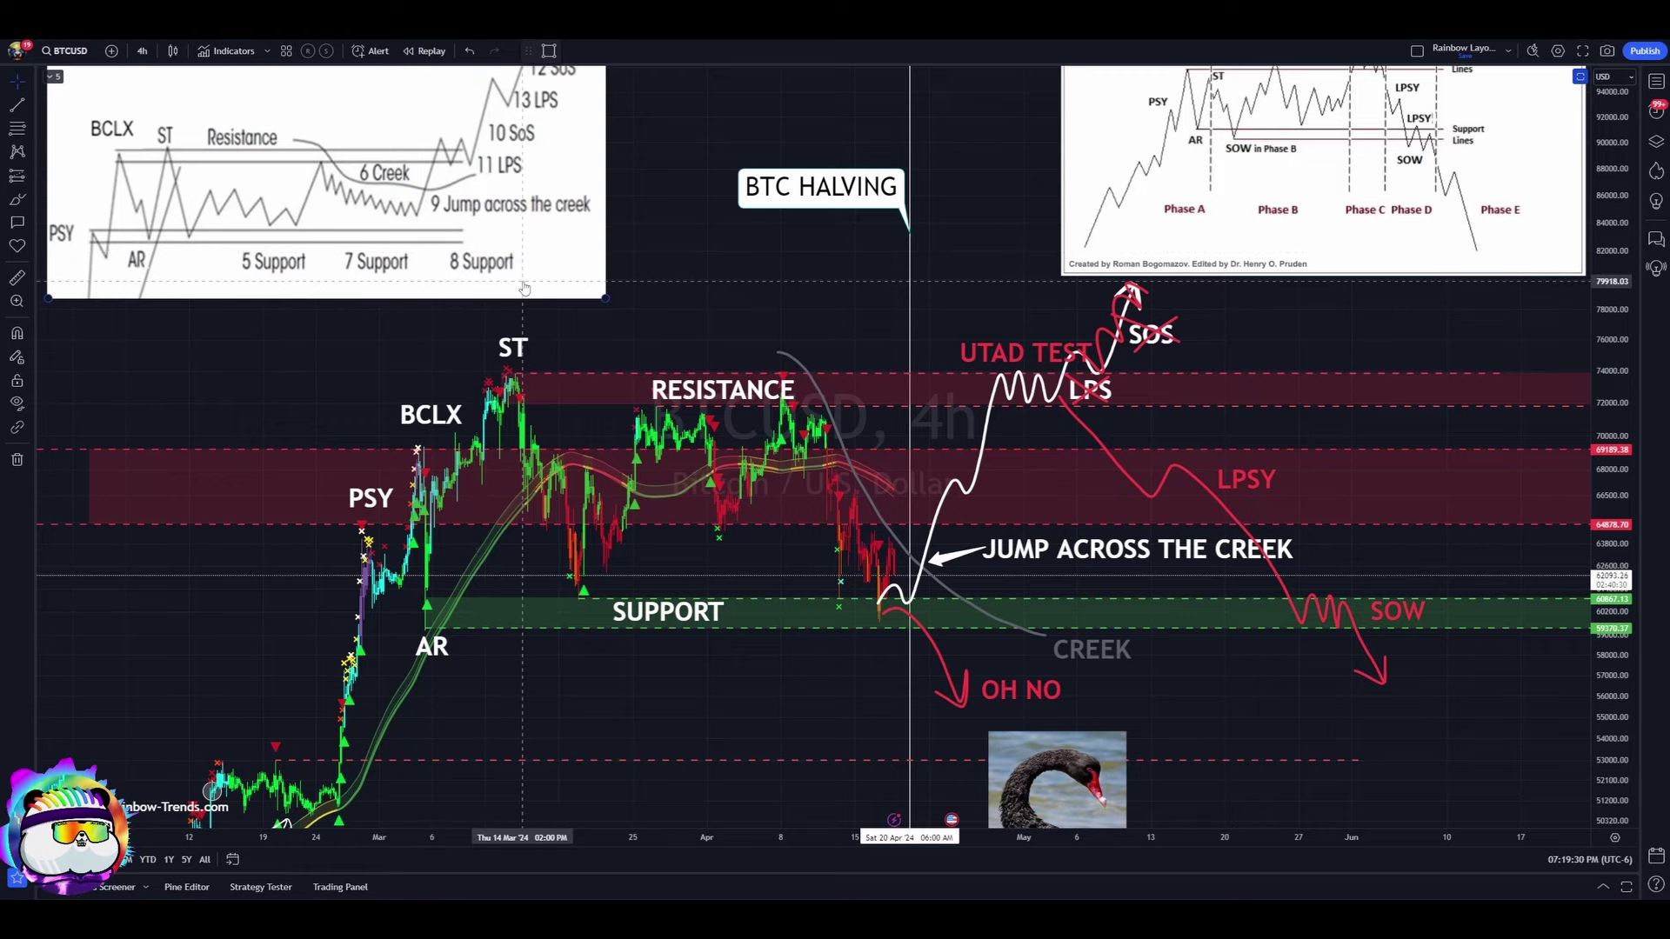
left_click_drag(697, 194, 823, 753)
left_click_drag(628, 416, 1058, 877)
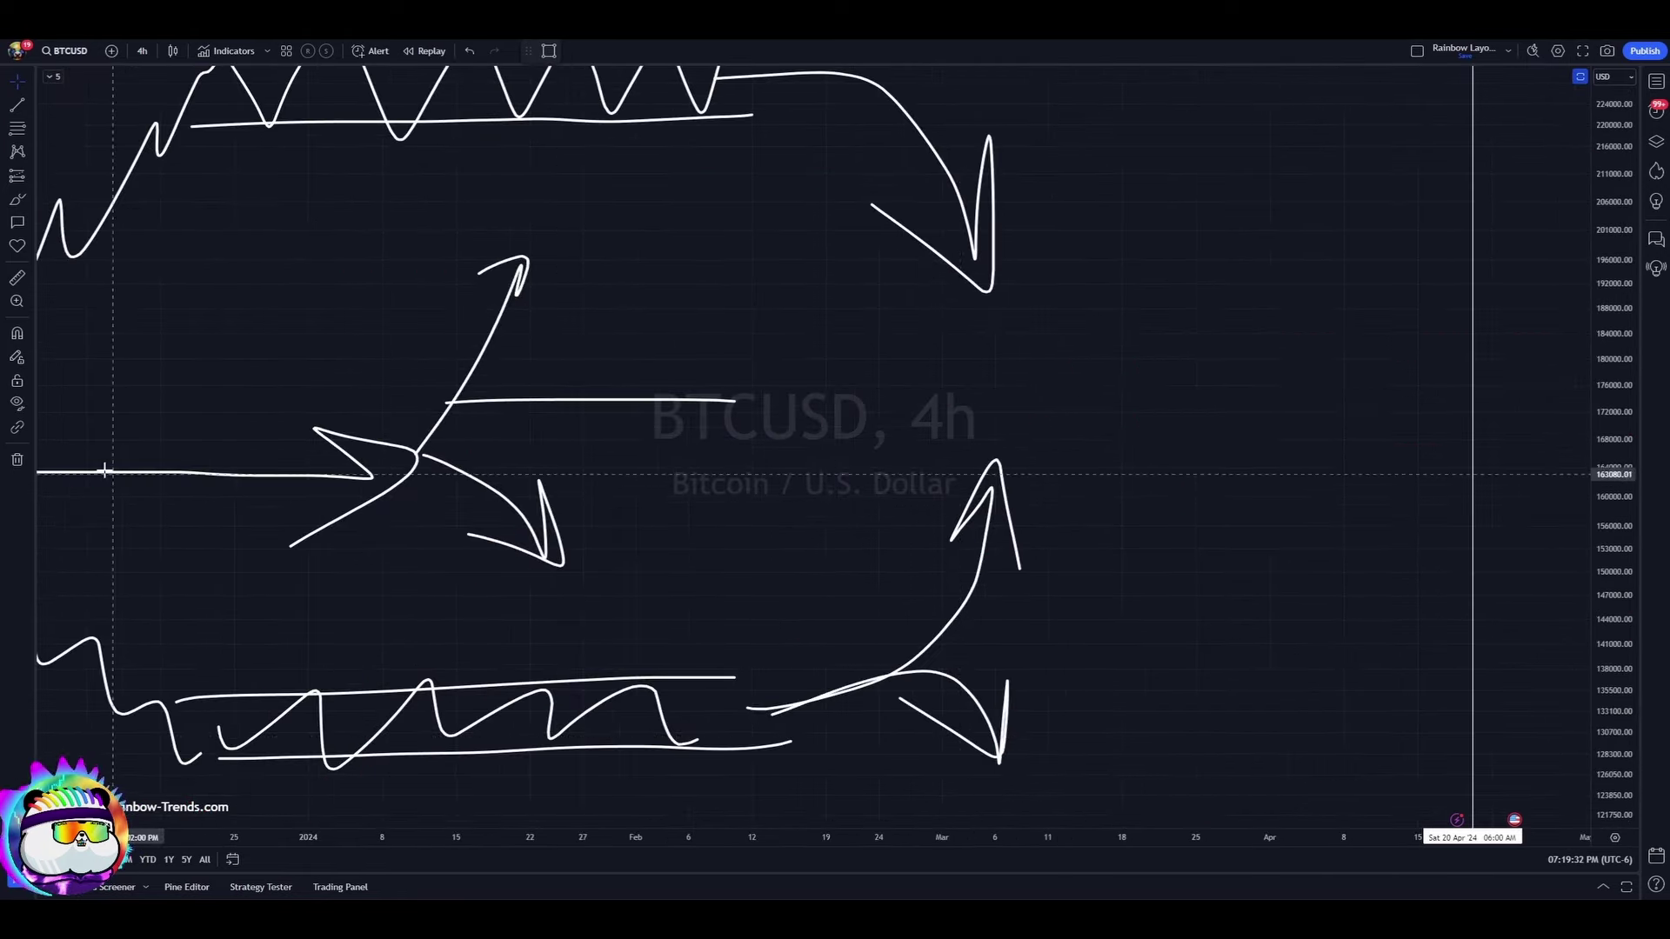
left_click_drag(487, 549, 674, 556)
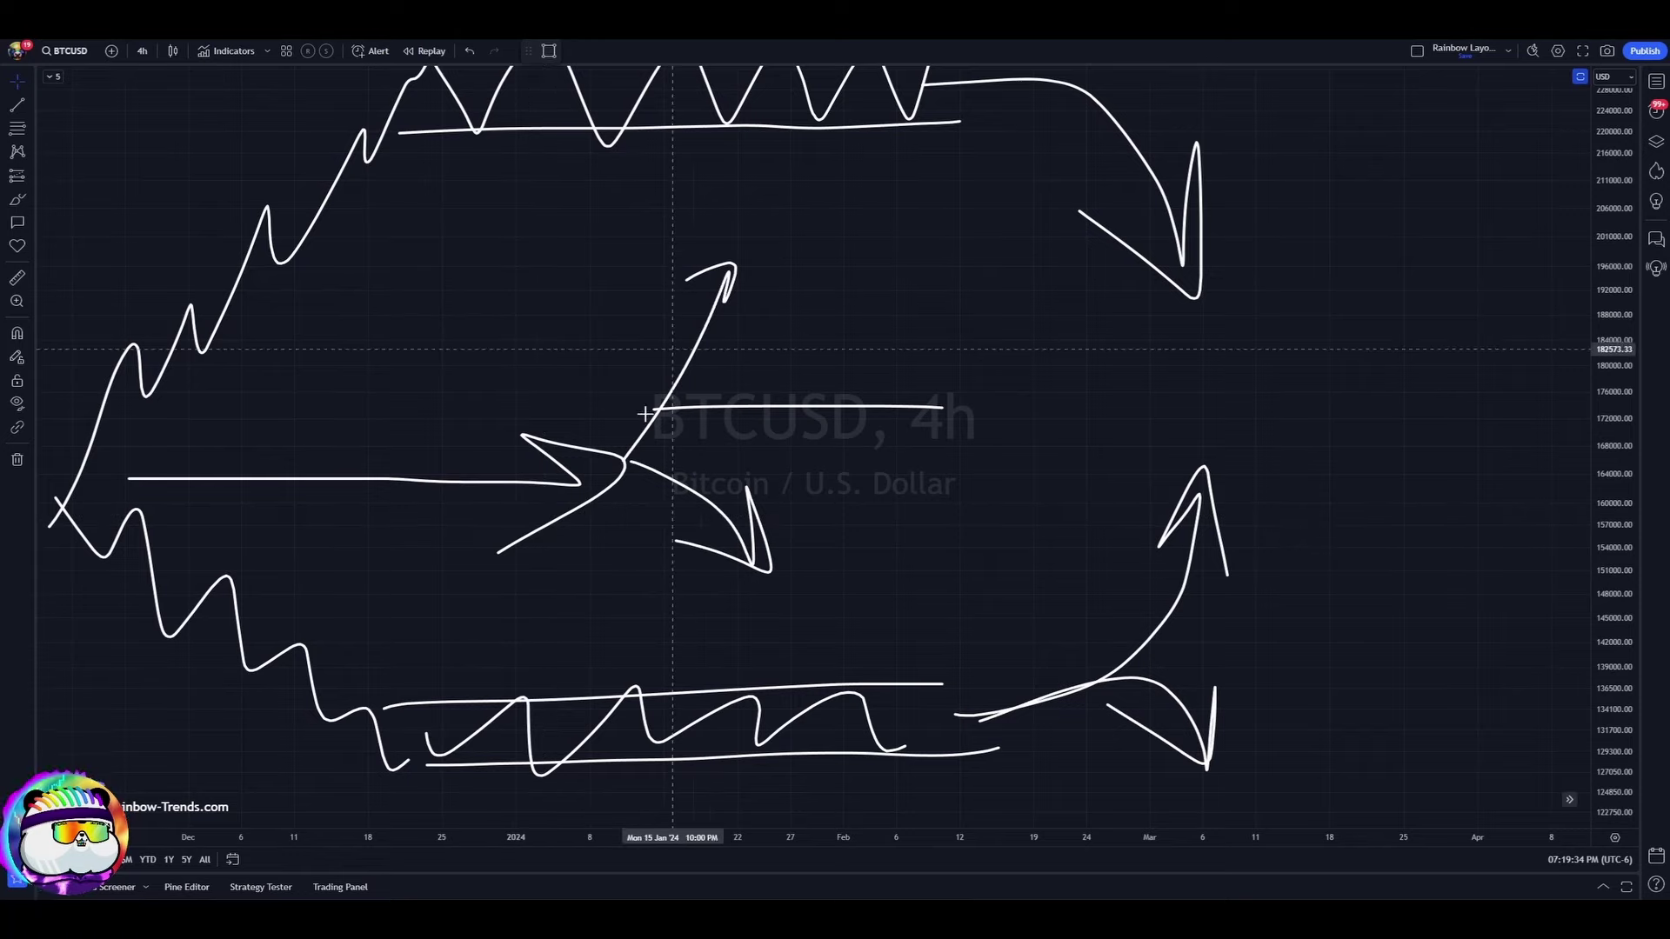
left_click_drag(931, 620, 482, 174)
left_click_drag(1079, 597, 717, 142)
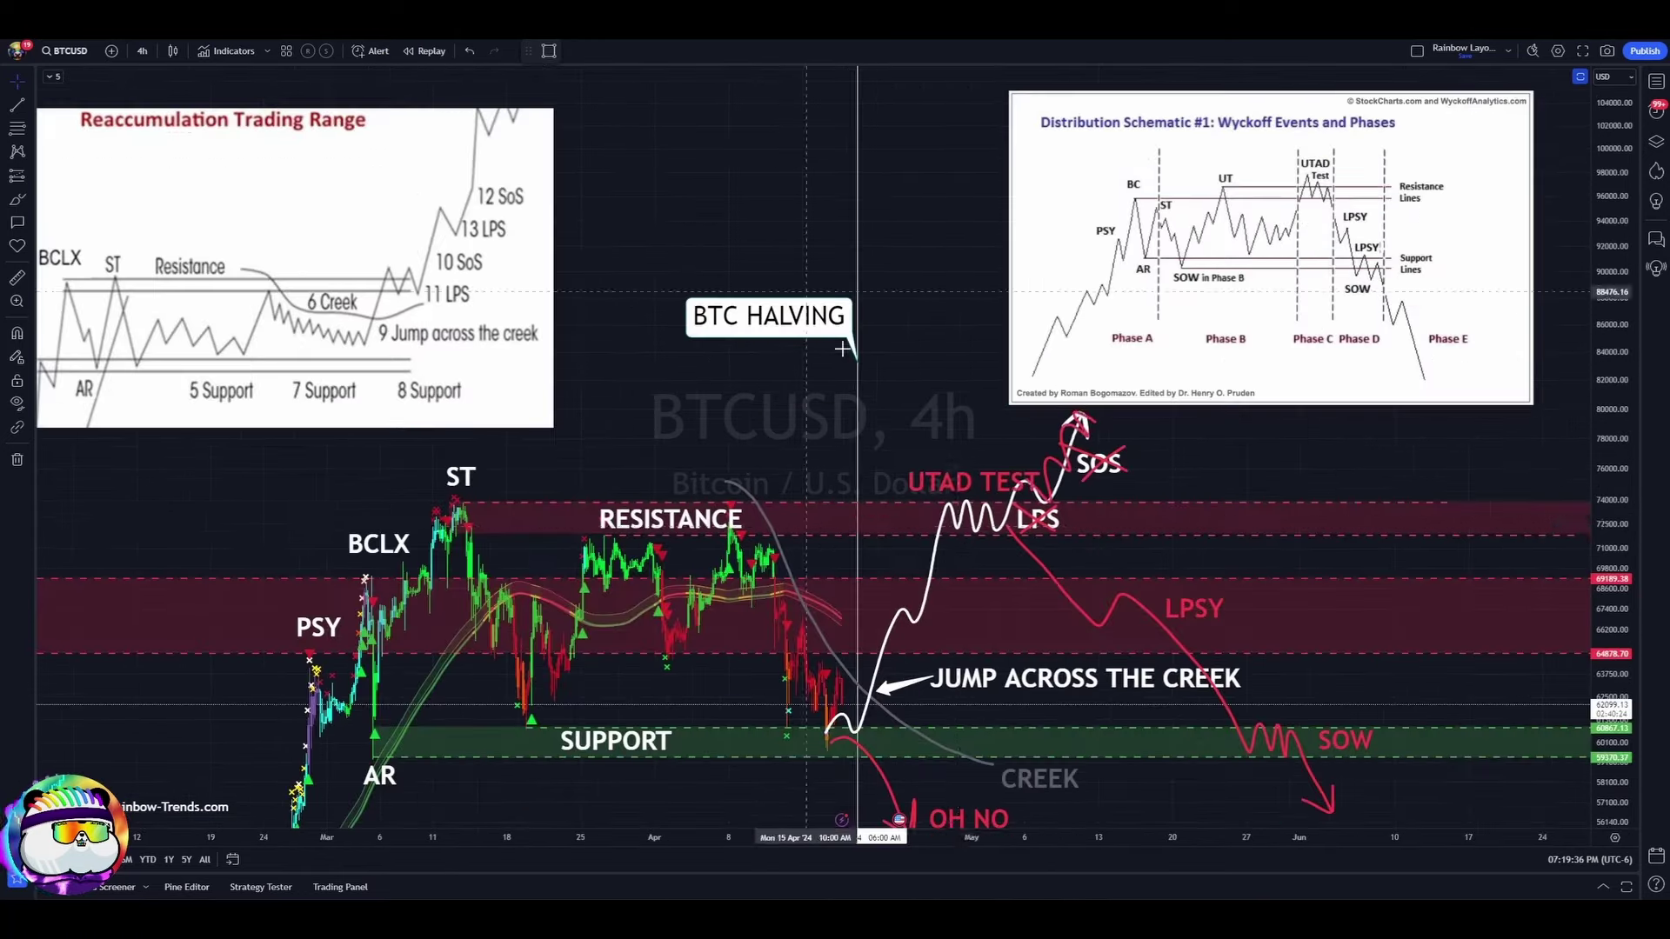
left_click_drag(1366, 483, 1285, 343)
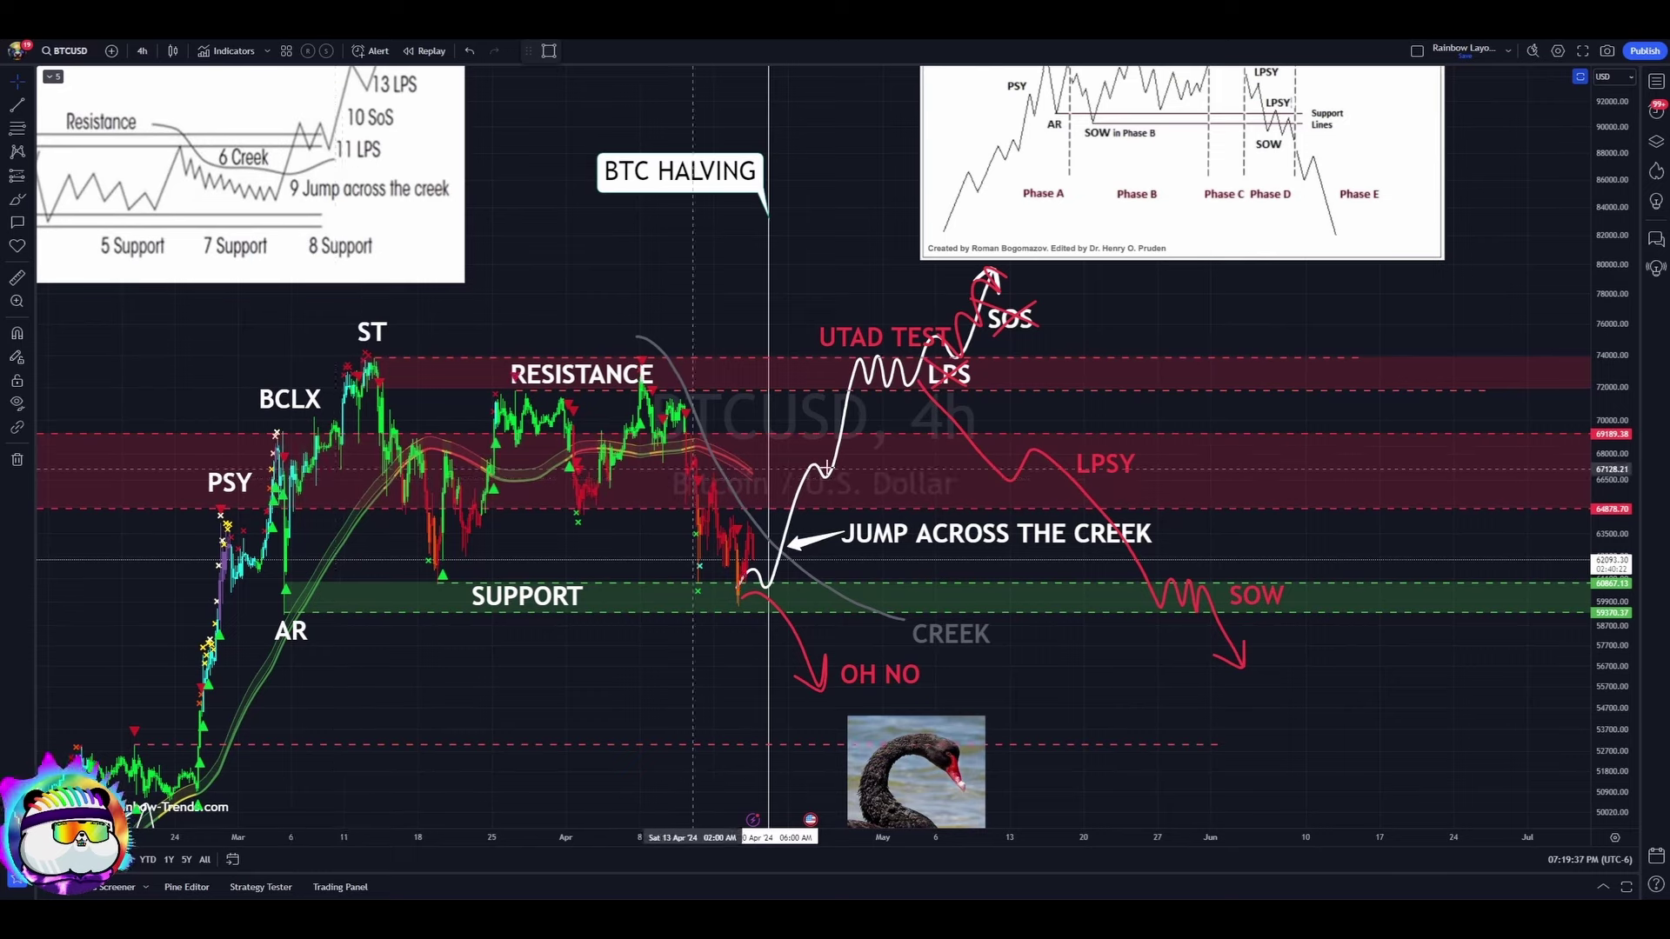
Step: Compare the annotated price structure with the Reaccumulation Trading Range and Distribution Schematic #1 images
scroll(1077, 689, "up", 2)
left_click_drag(1078, 690, 1378, 765)
left_click_drag(718, 345, 658, 385)
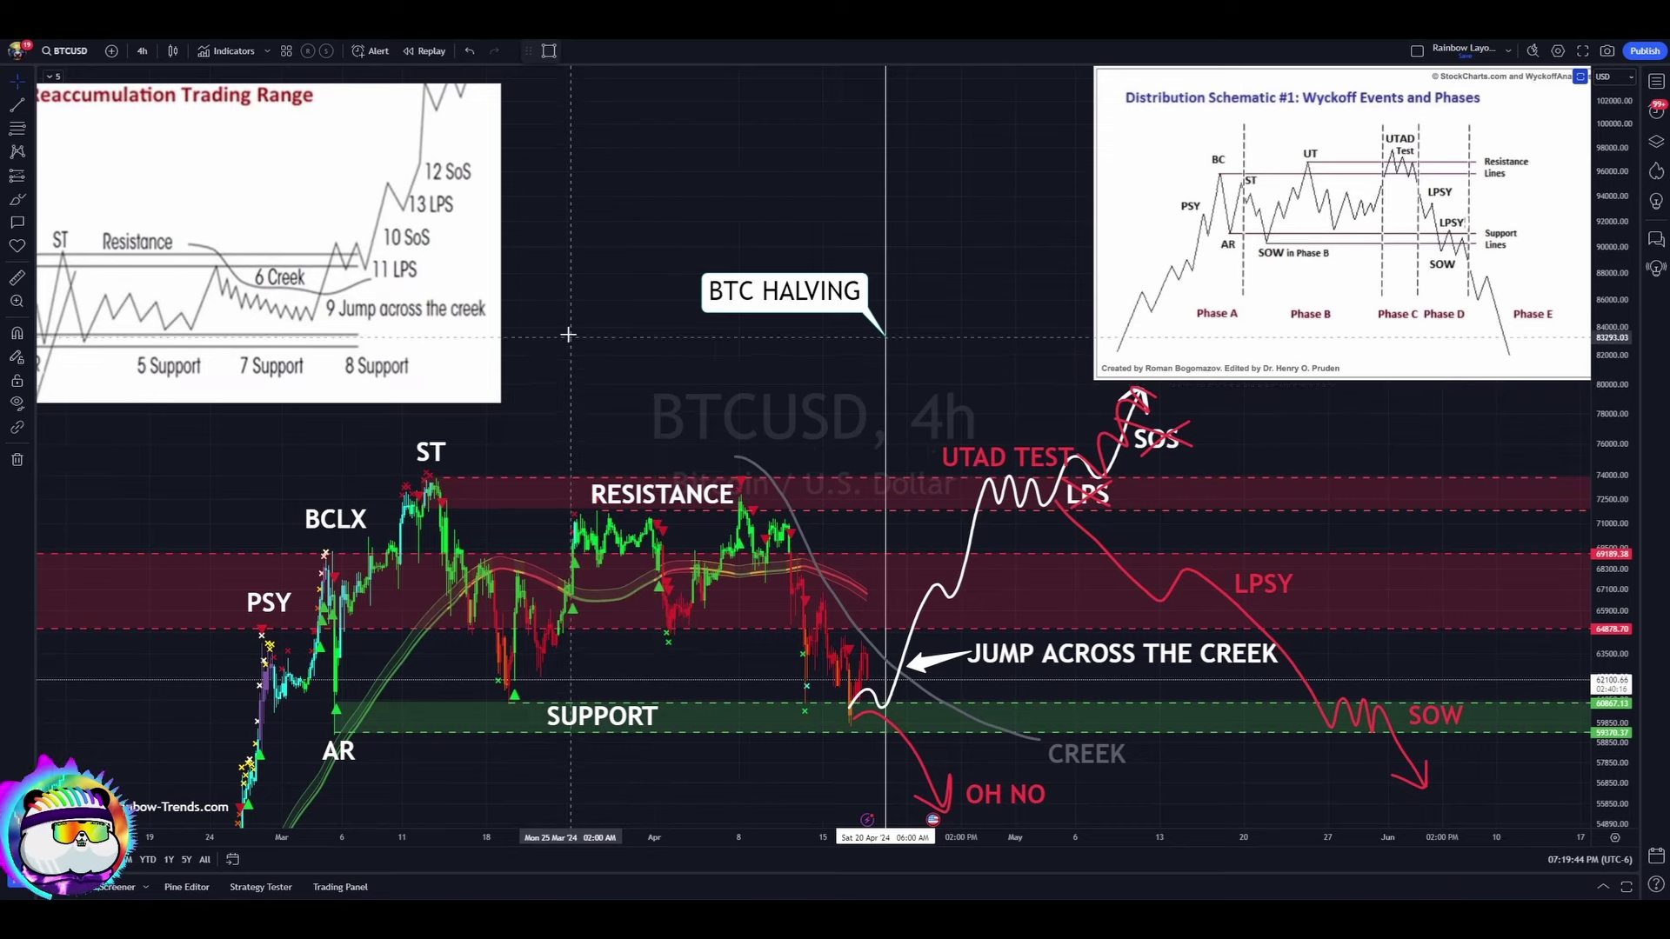
left_click_drag(570, 338, 597, 370)
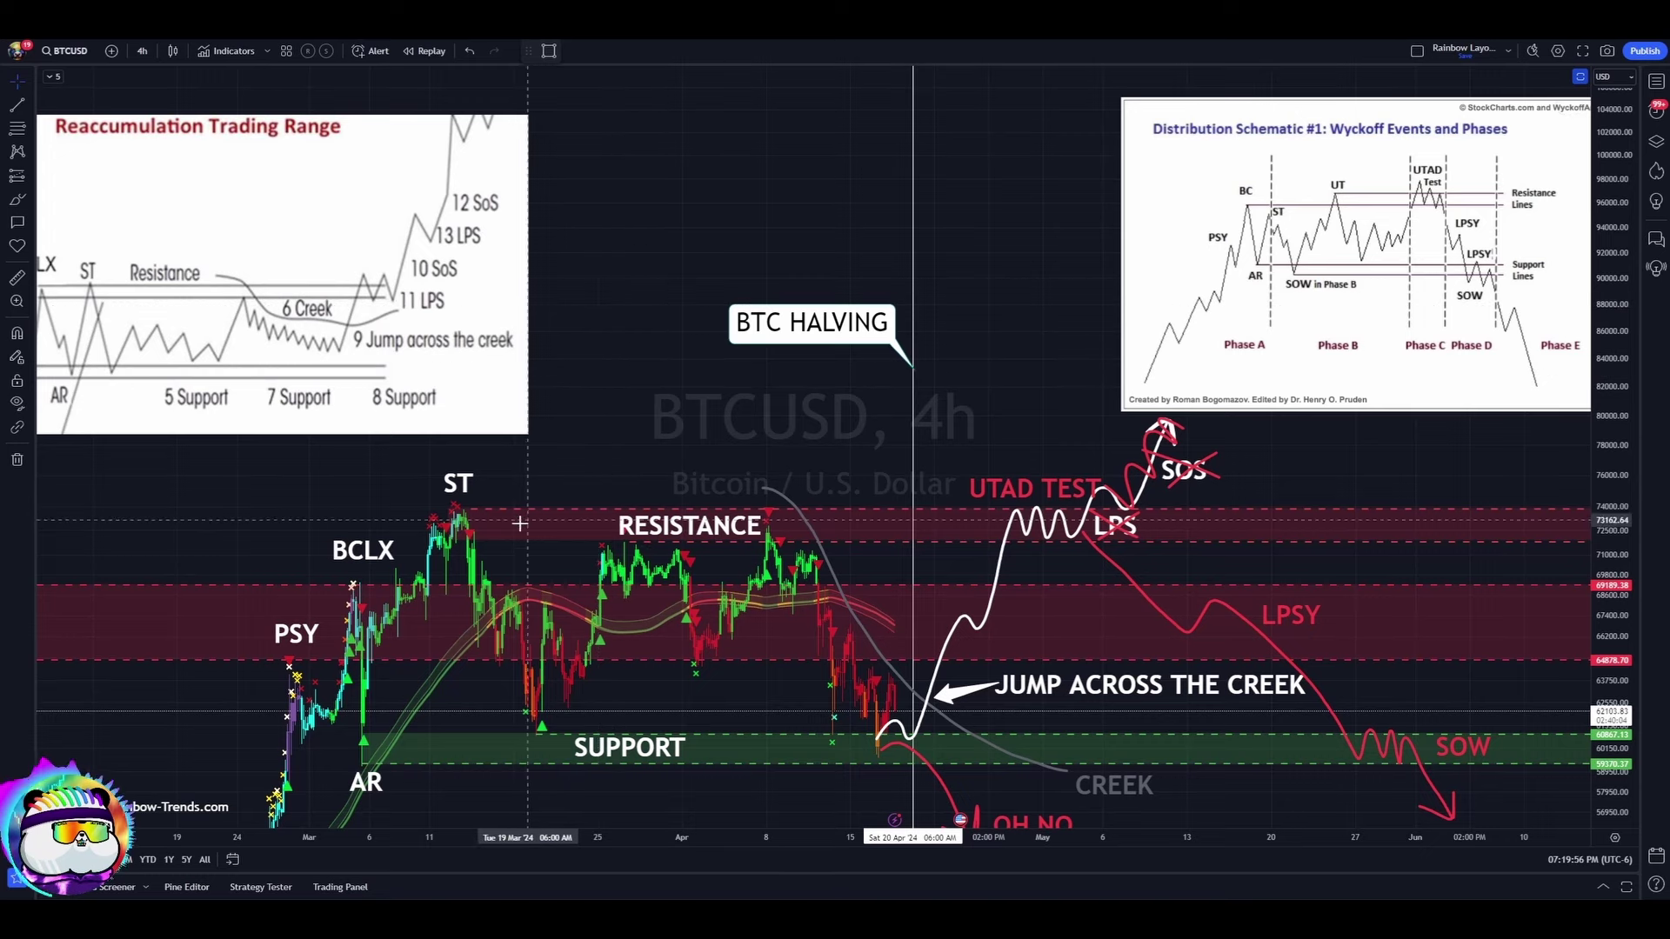
left_click_drag(582, 380, 638, 394)
scroll(664, 408, "down", 1)
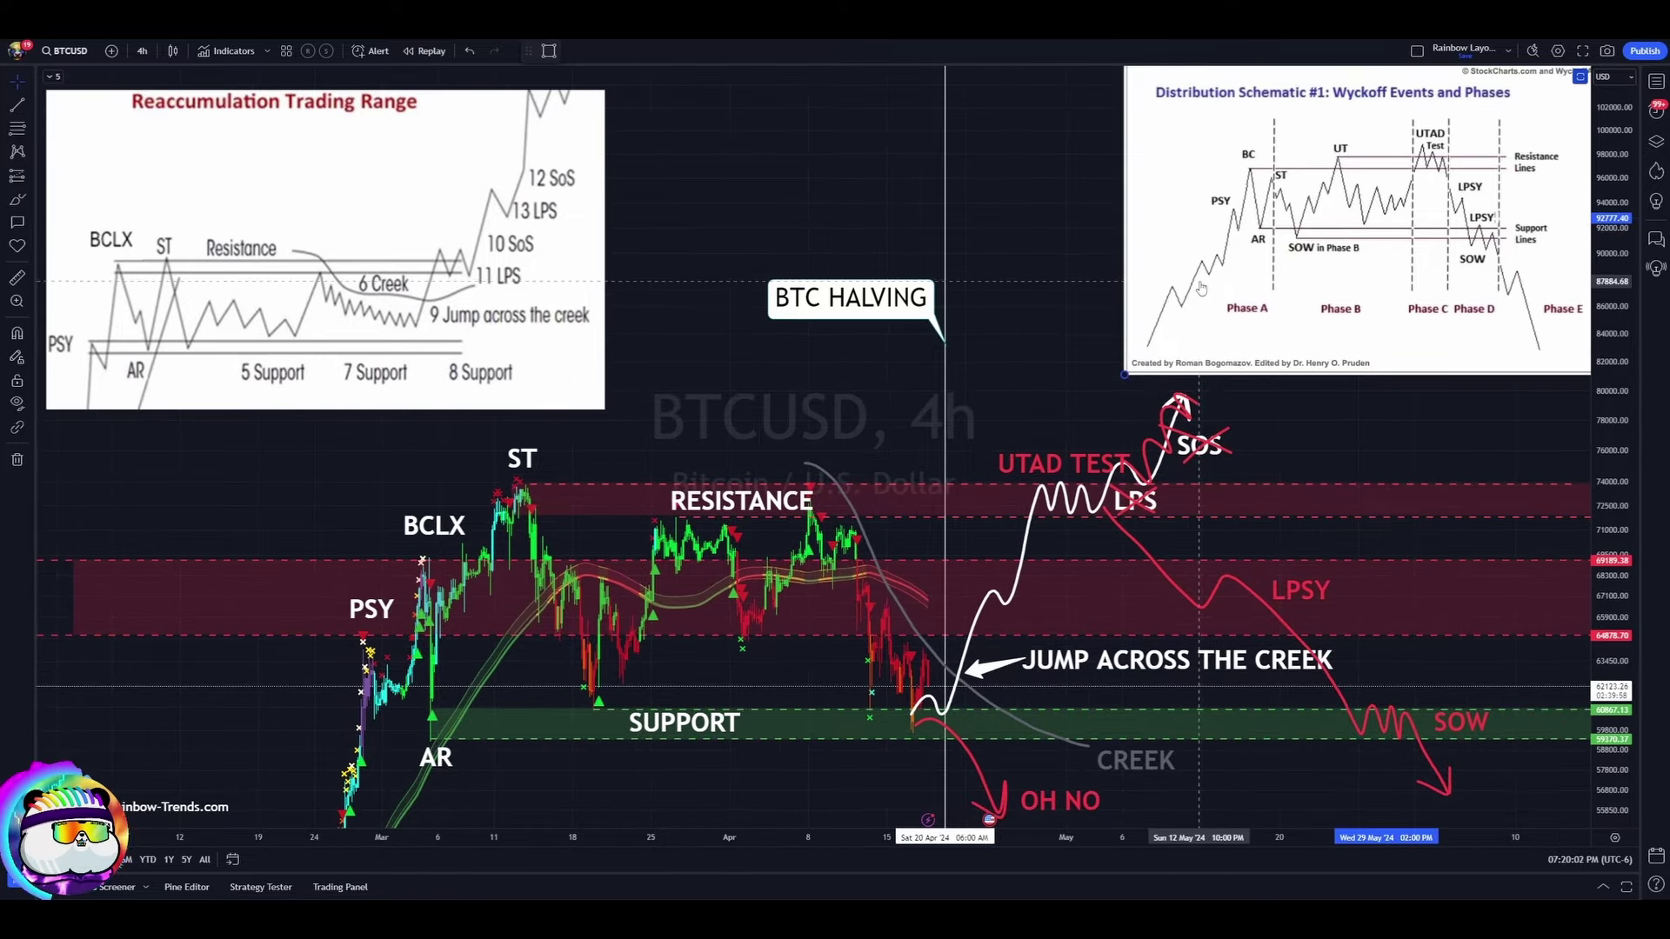
left_click(484, 323)
mouse_move(677, 279)
left_mouse_down()
mouse_move(664, 223)
mouse_move(656, 277)
mouse_move(635, 282)
mouse_move(669, 260)
left_mouse_up()
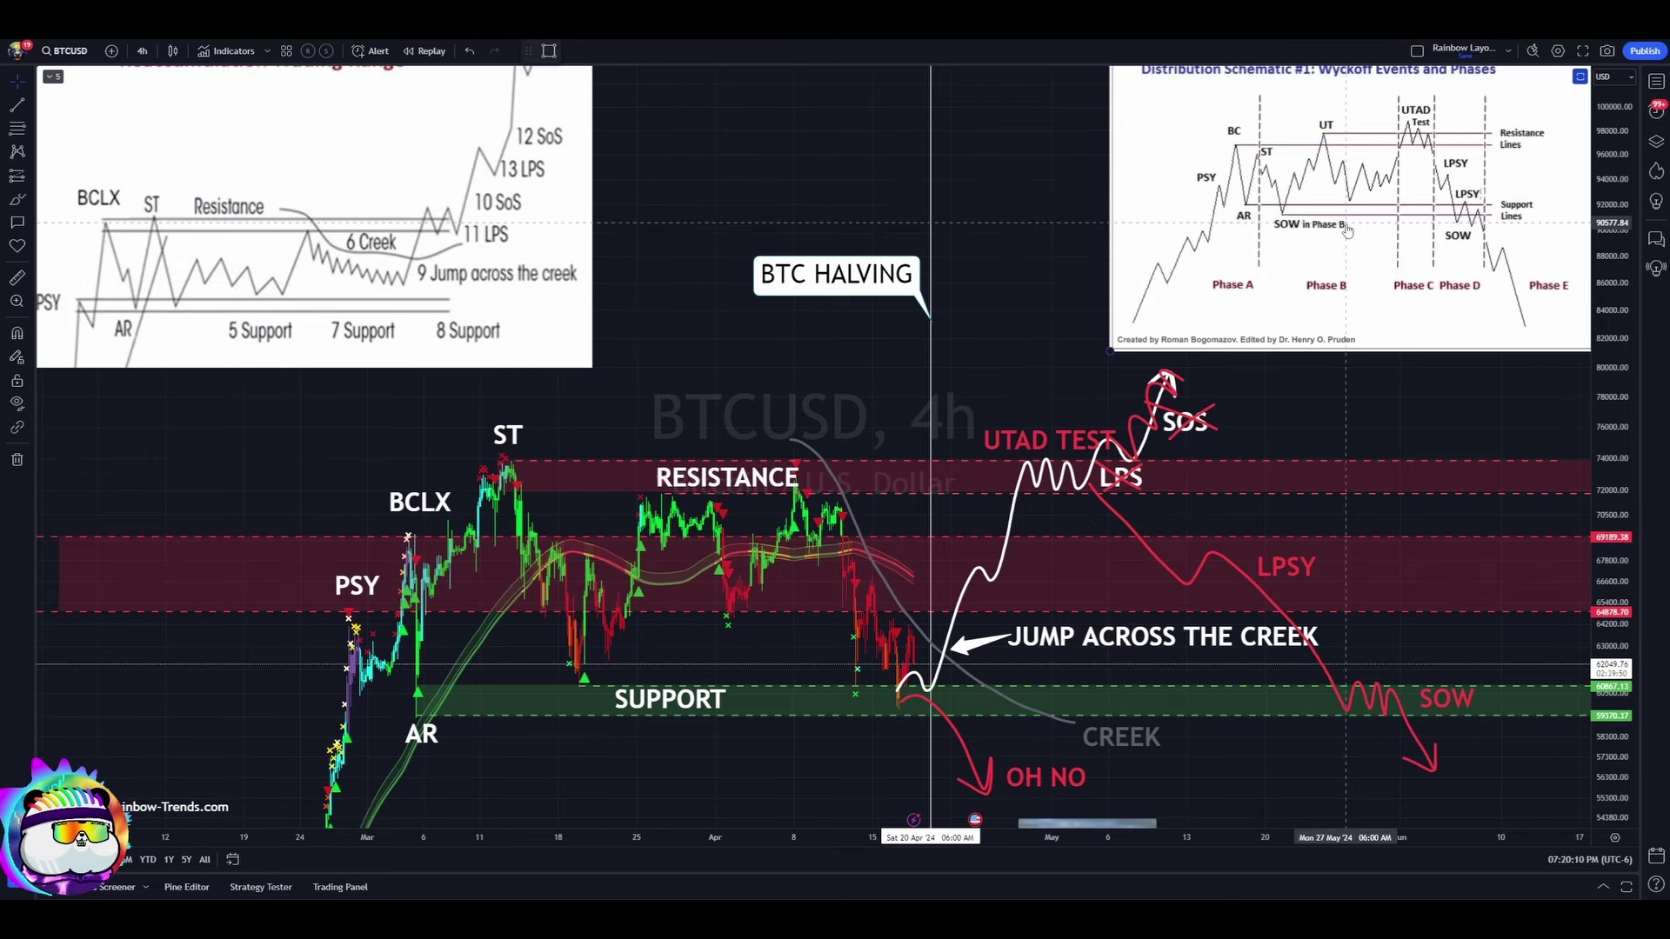
Step: Shift the Distribution Schematic #1 image slightly left and move the black swan image closer to the OH NO label
left_click_drag(1264, 213, 1237, 215)
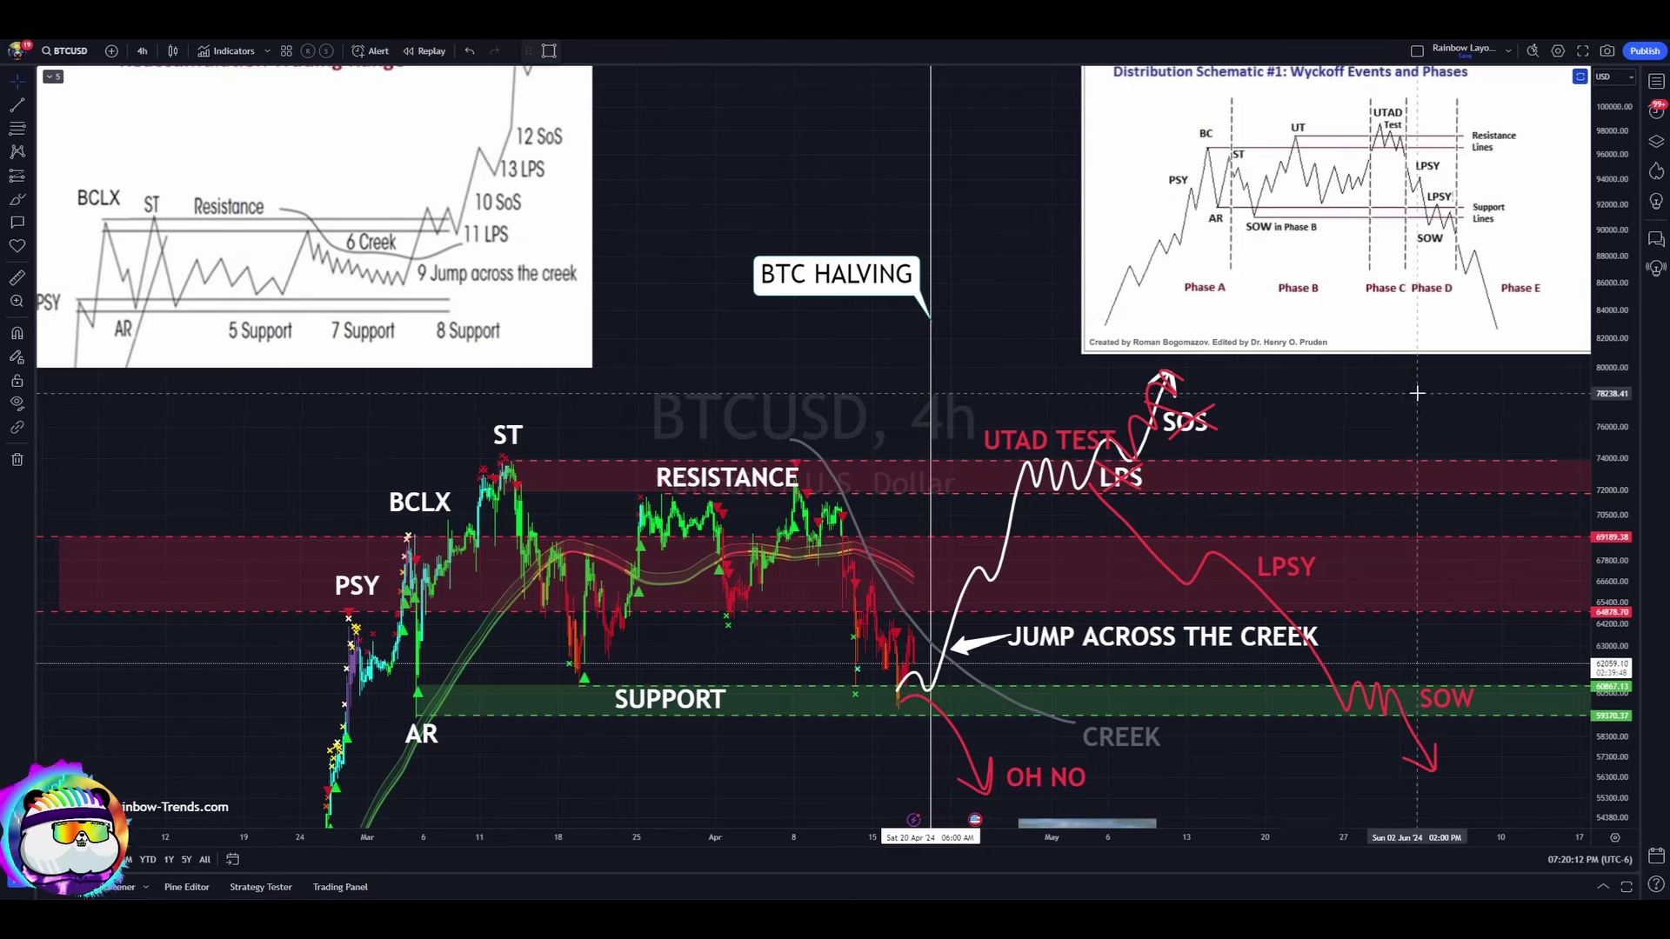
left_click_drag(1416, 390, 1412, 406)
left_click_drag(717, 170, 763, 168)
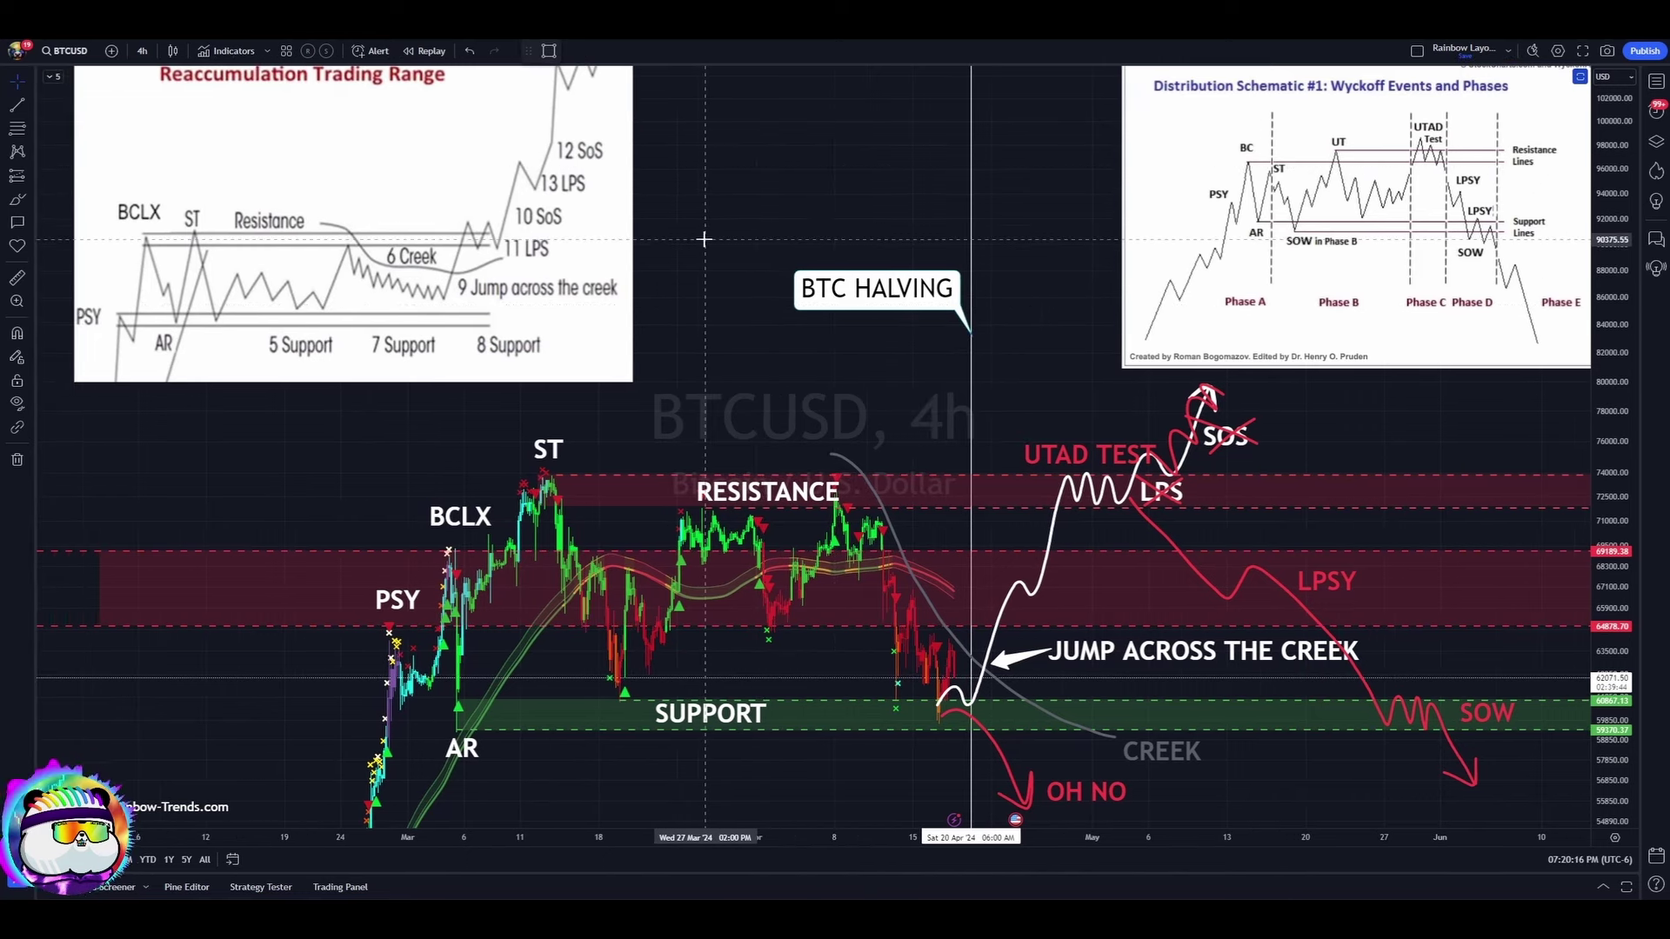
left_click_drag(678, 344, 682, 110)
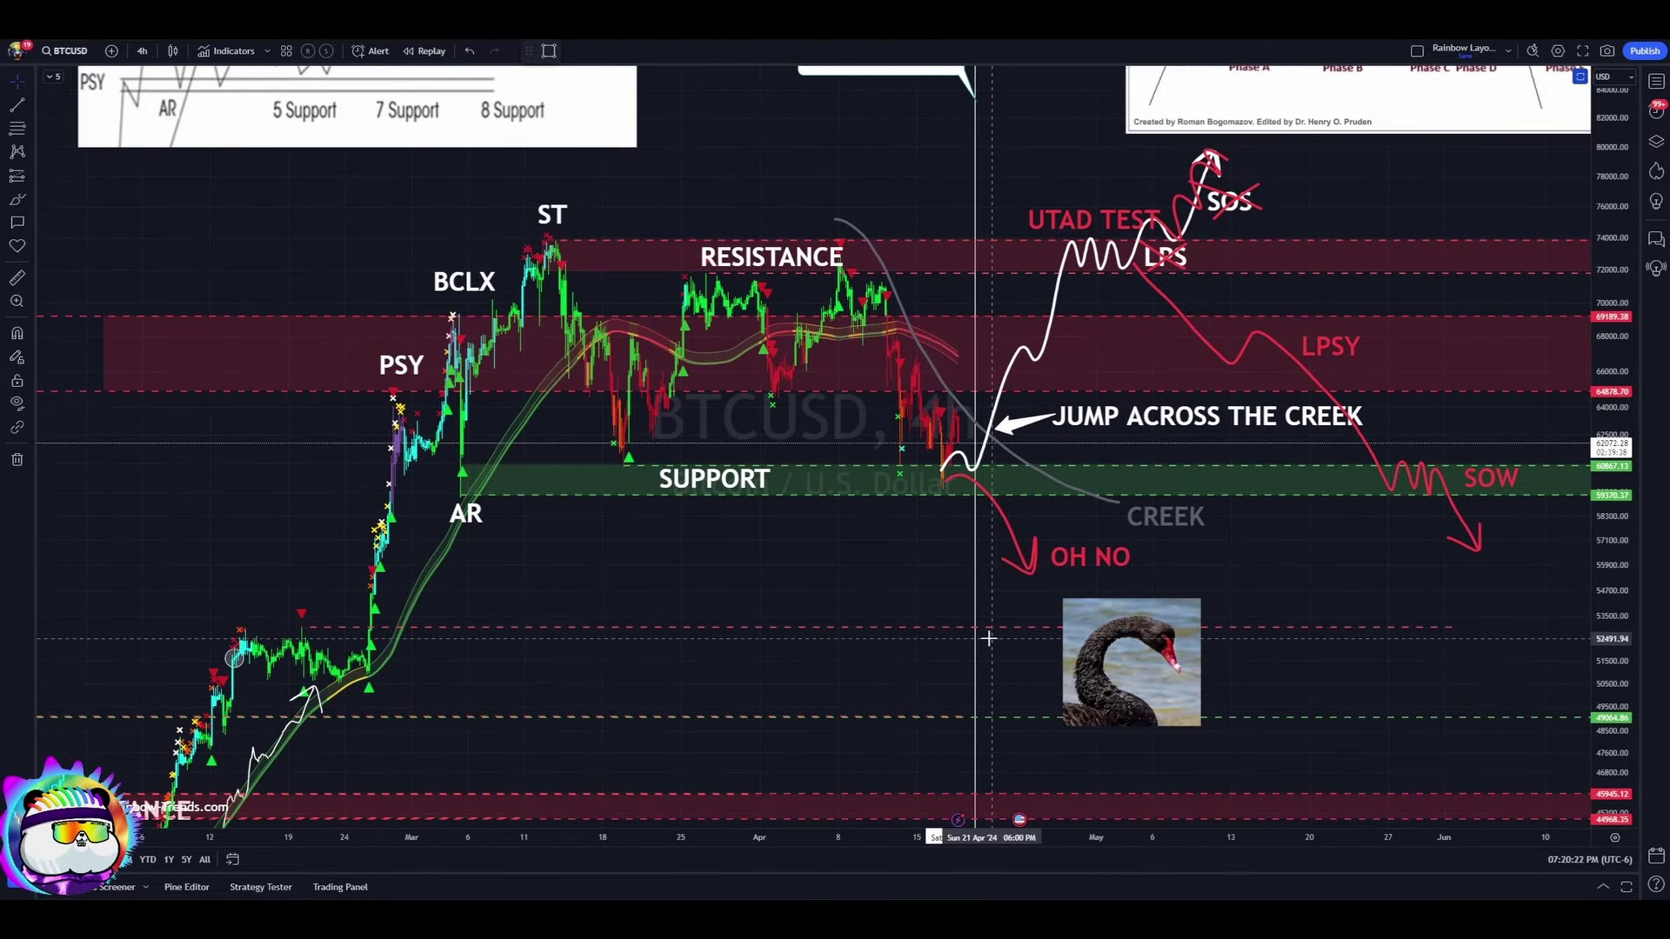
left_click_drag(1121, 661, 1100, 647)
Step: Move the Reaccumulation Trading Range image to the right so its full title and more of the schematic fit in view
left_click_drag(811, 529, 700, 610)
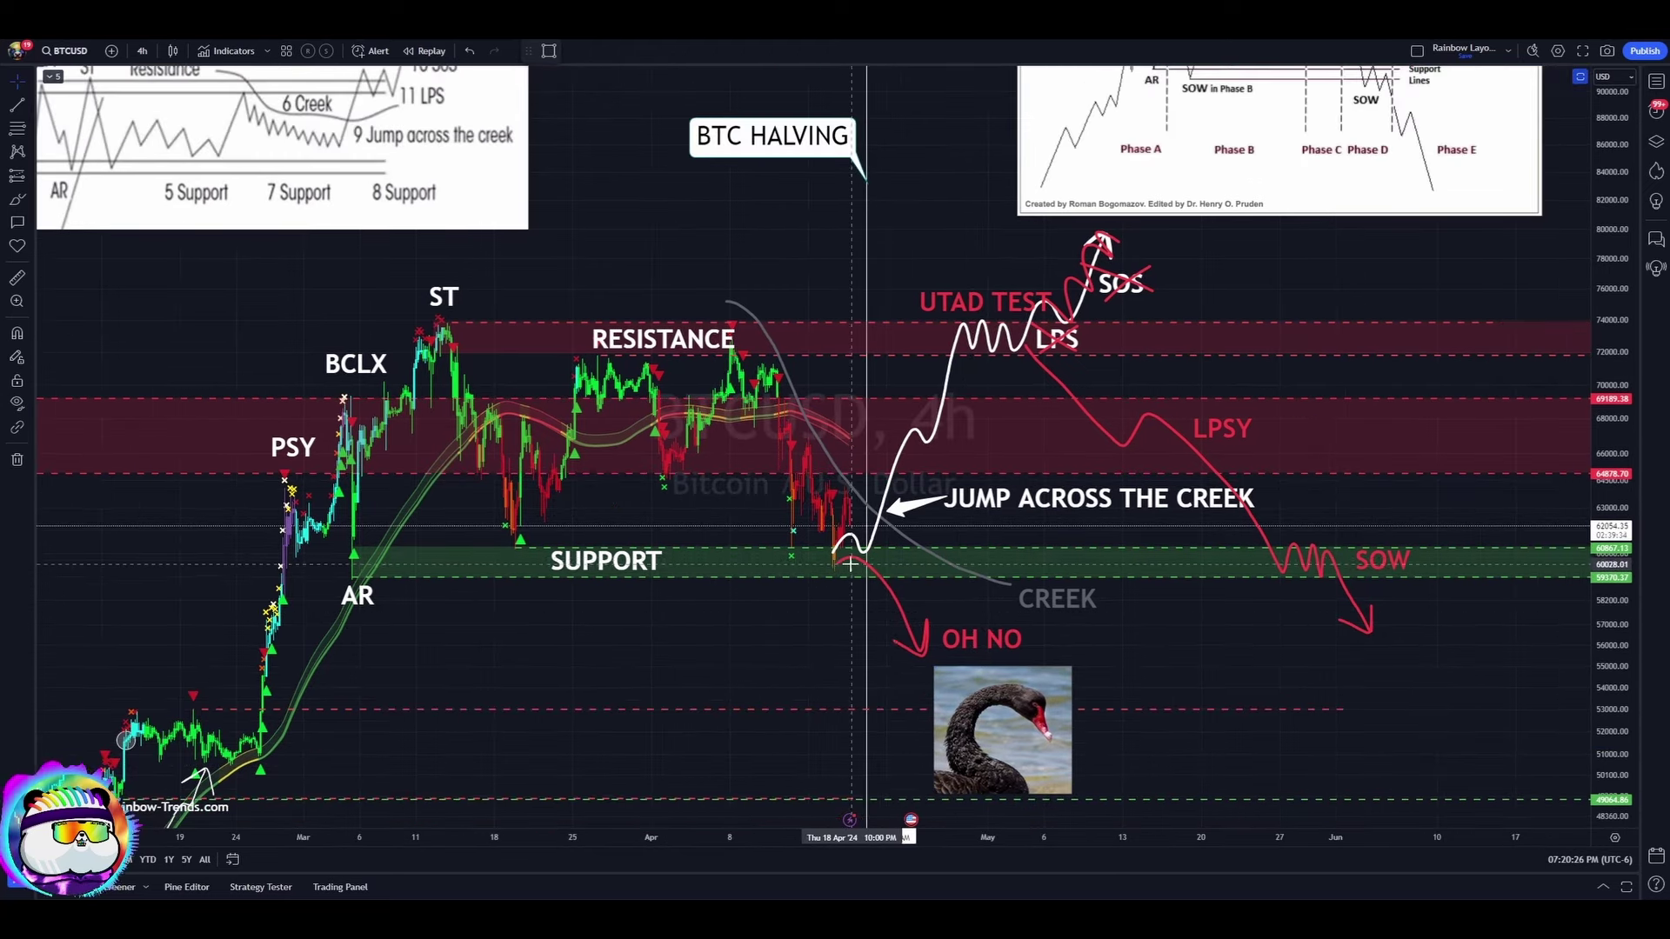
left_click_drag(941, 269, 882, 468)
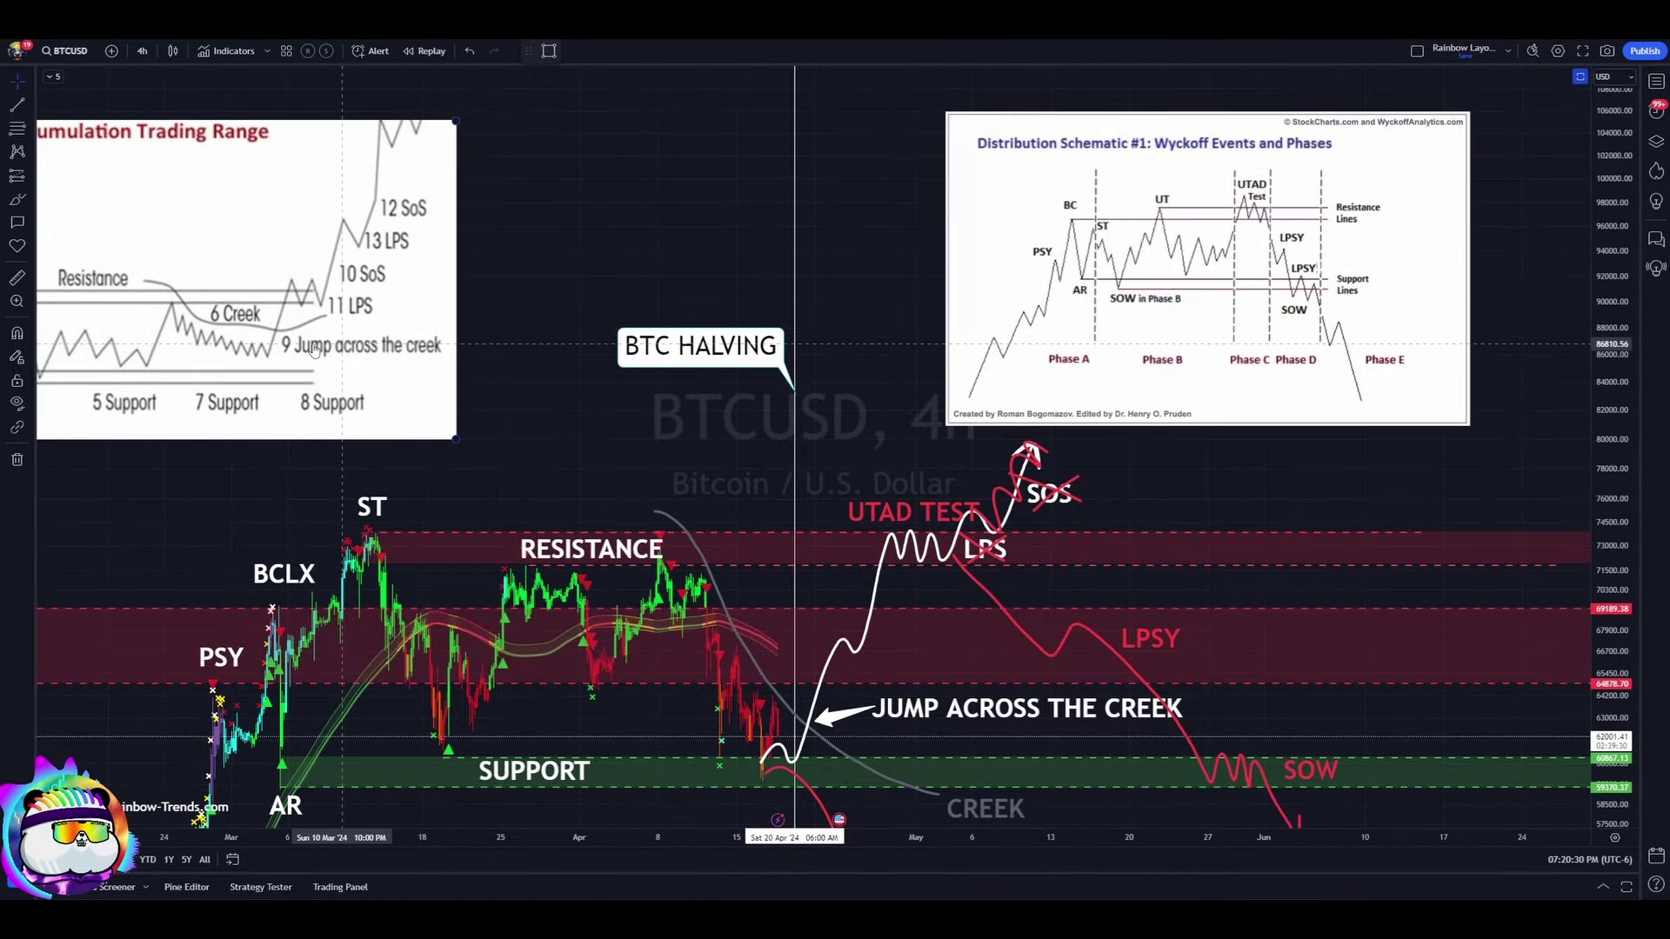
left_click_drag(288, 302, 360, 301)
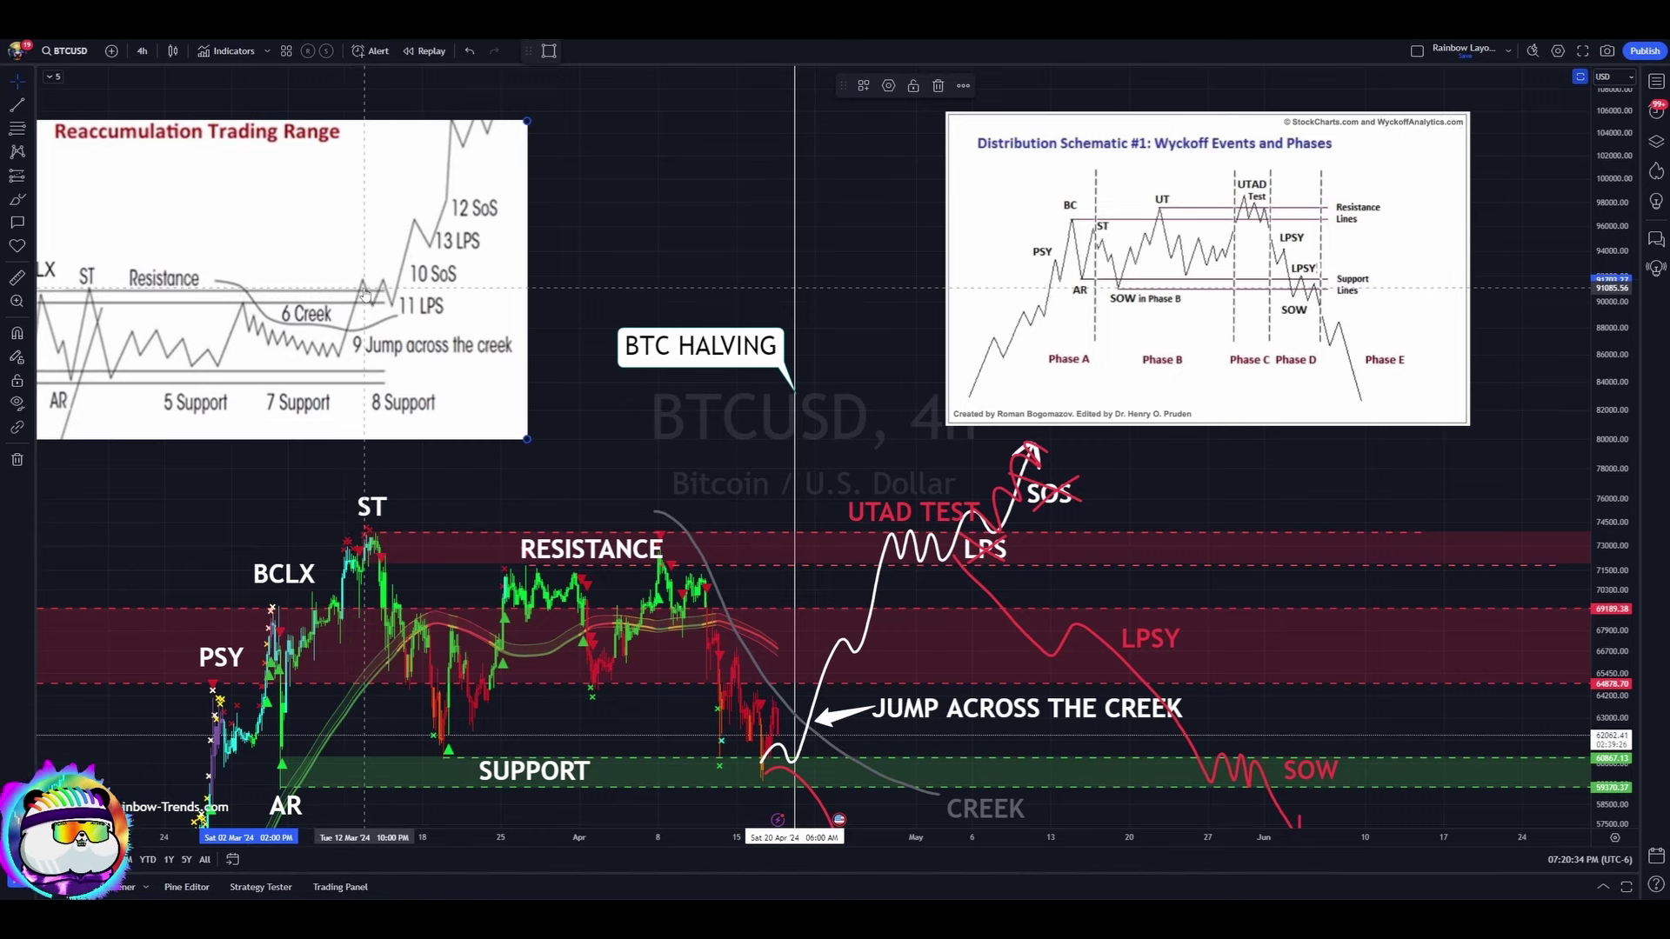
left_click_drag(685, 407, 683, 373)
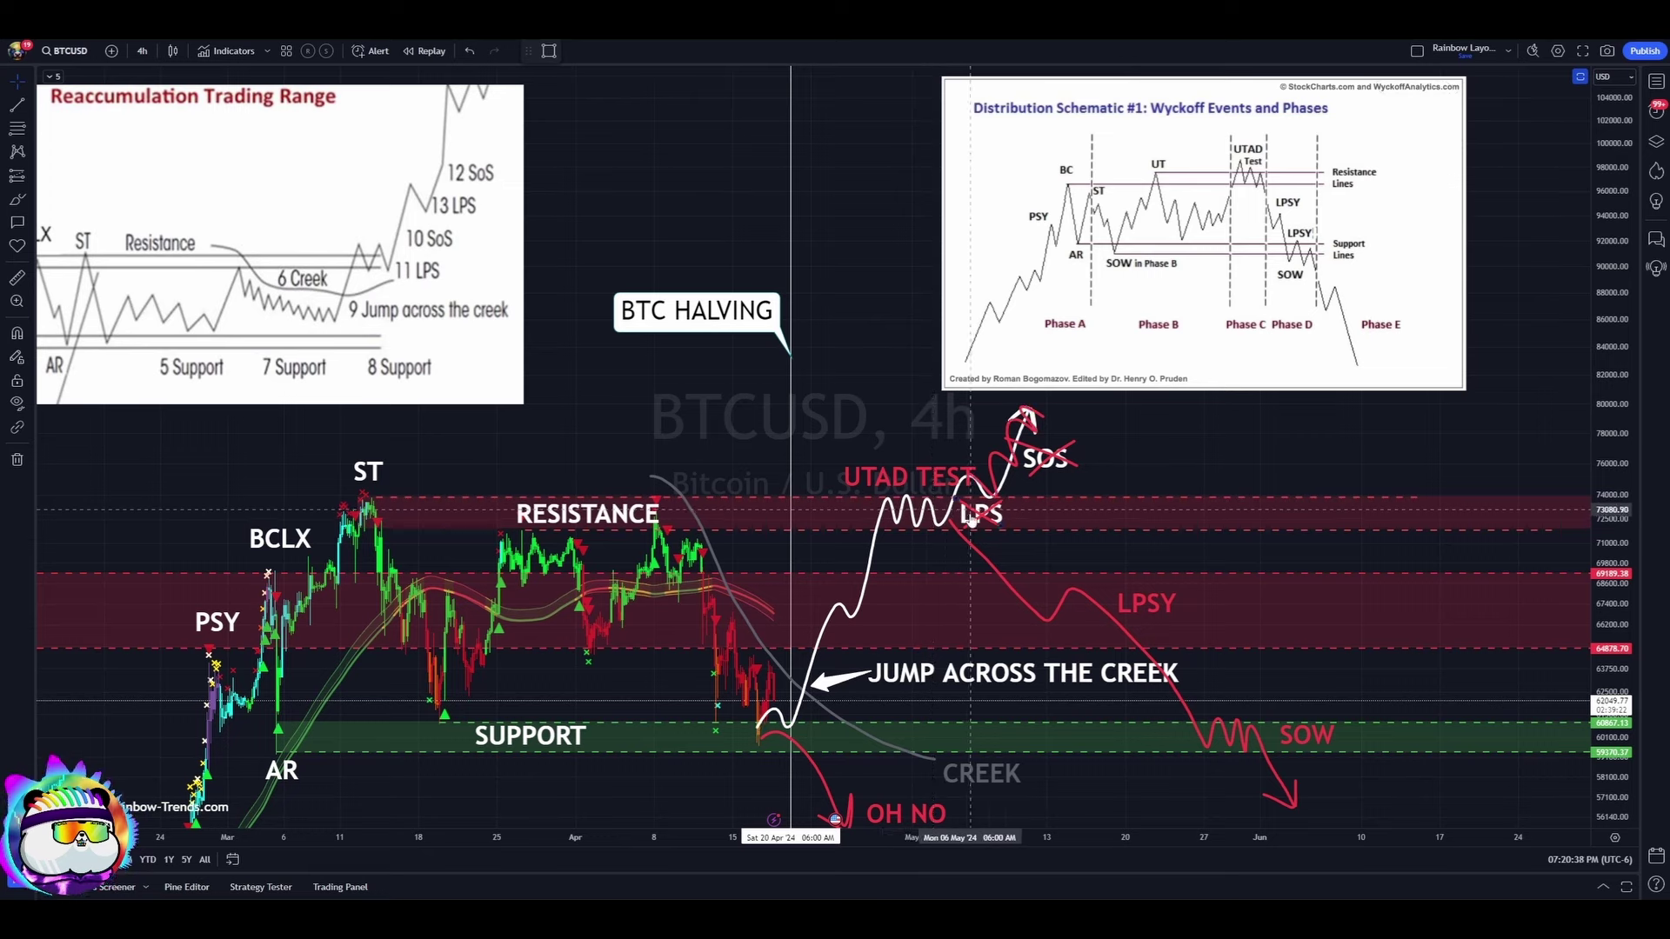
Step: Place a copy of the black swan image beneath the SOW arrow and delete that copy
left_click_drag(1237, 763, 1183, 568)
left_click_drag(1362, 708, 1278, 604)
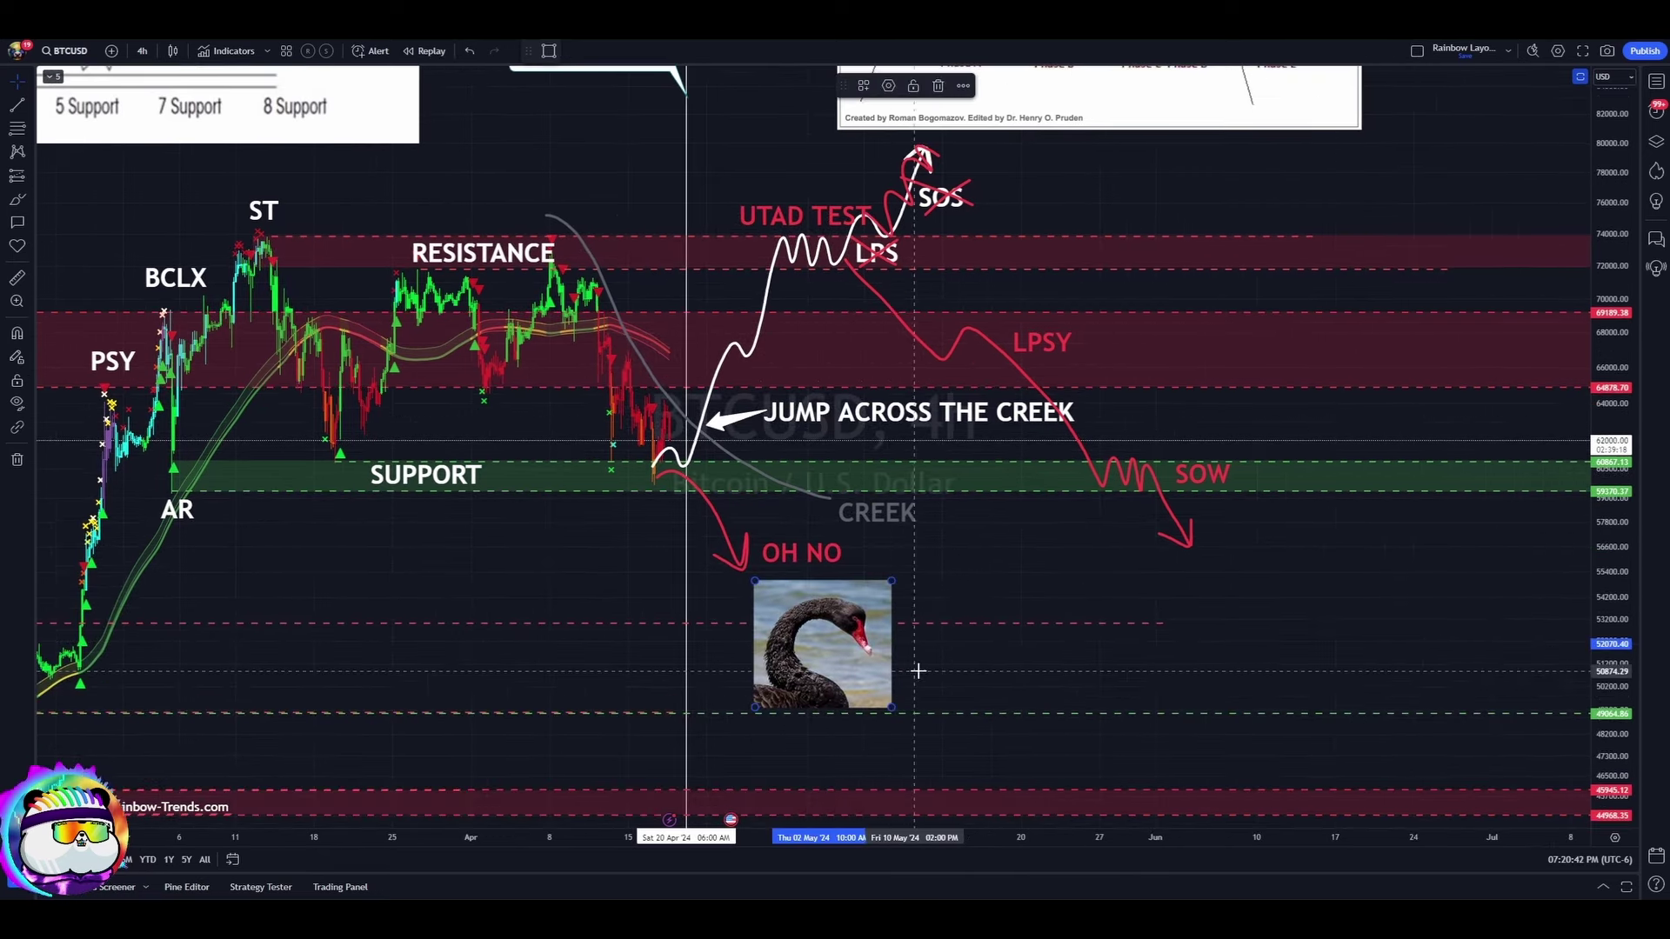
left_click(840, 635)
left_click_drag(840, 635, 1148, 606)
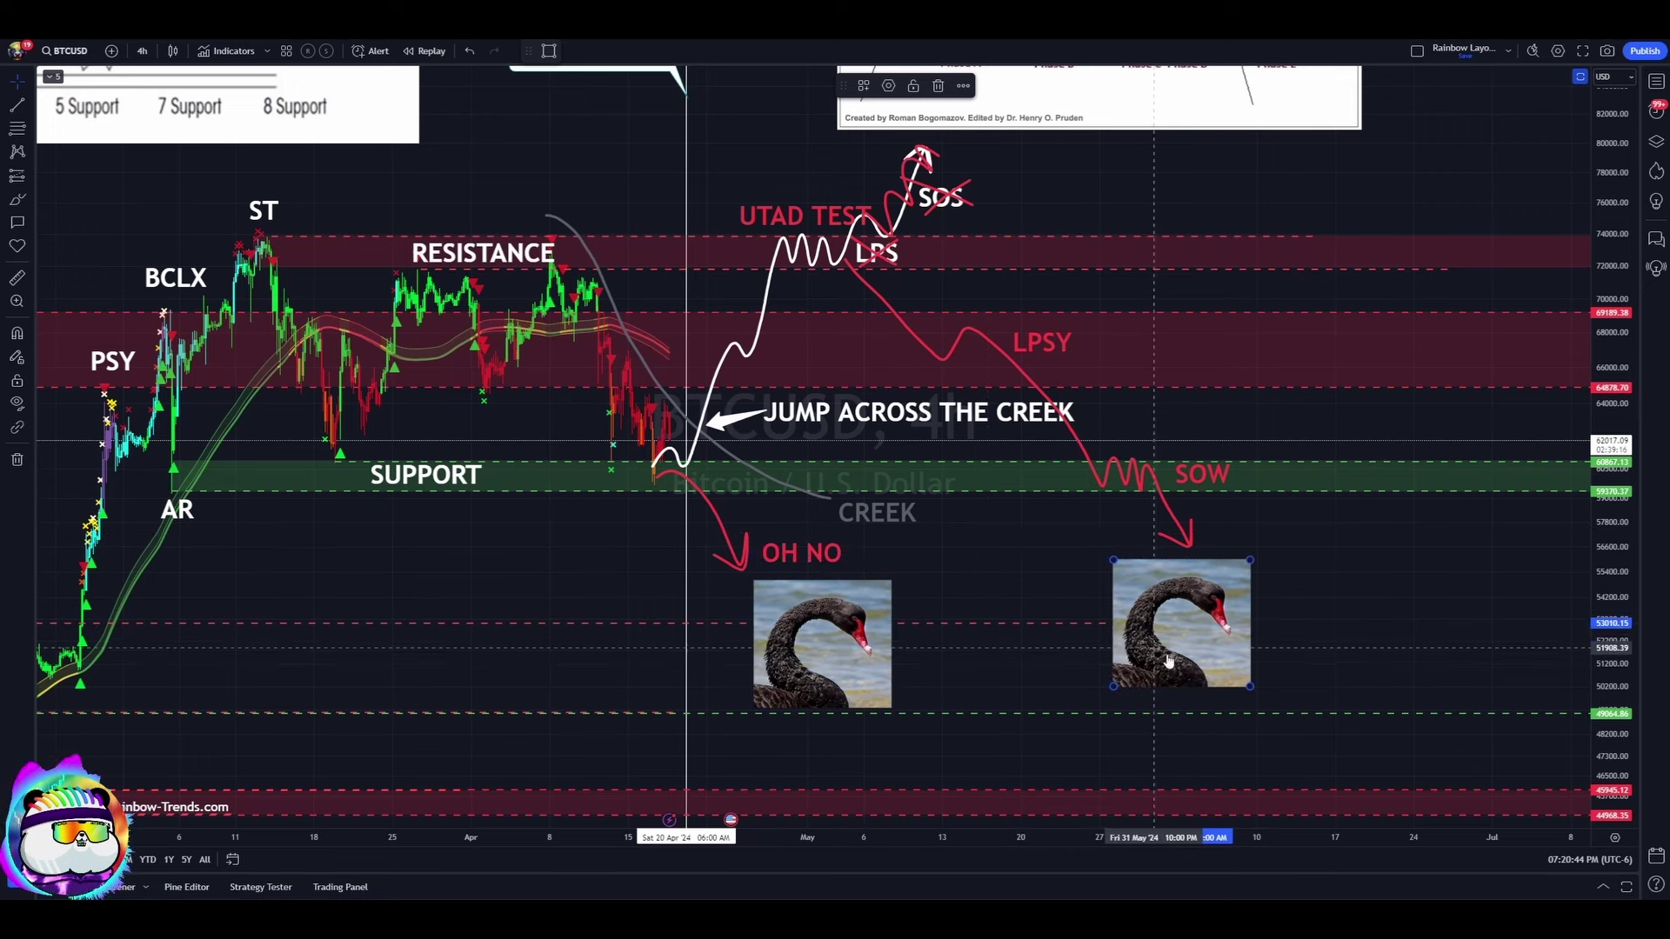
key("Delete")
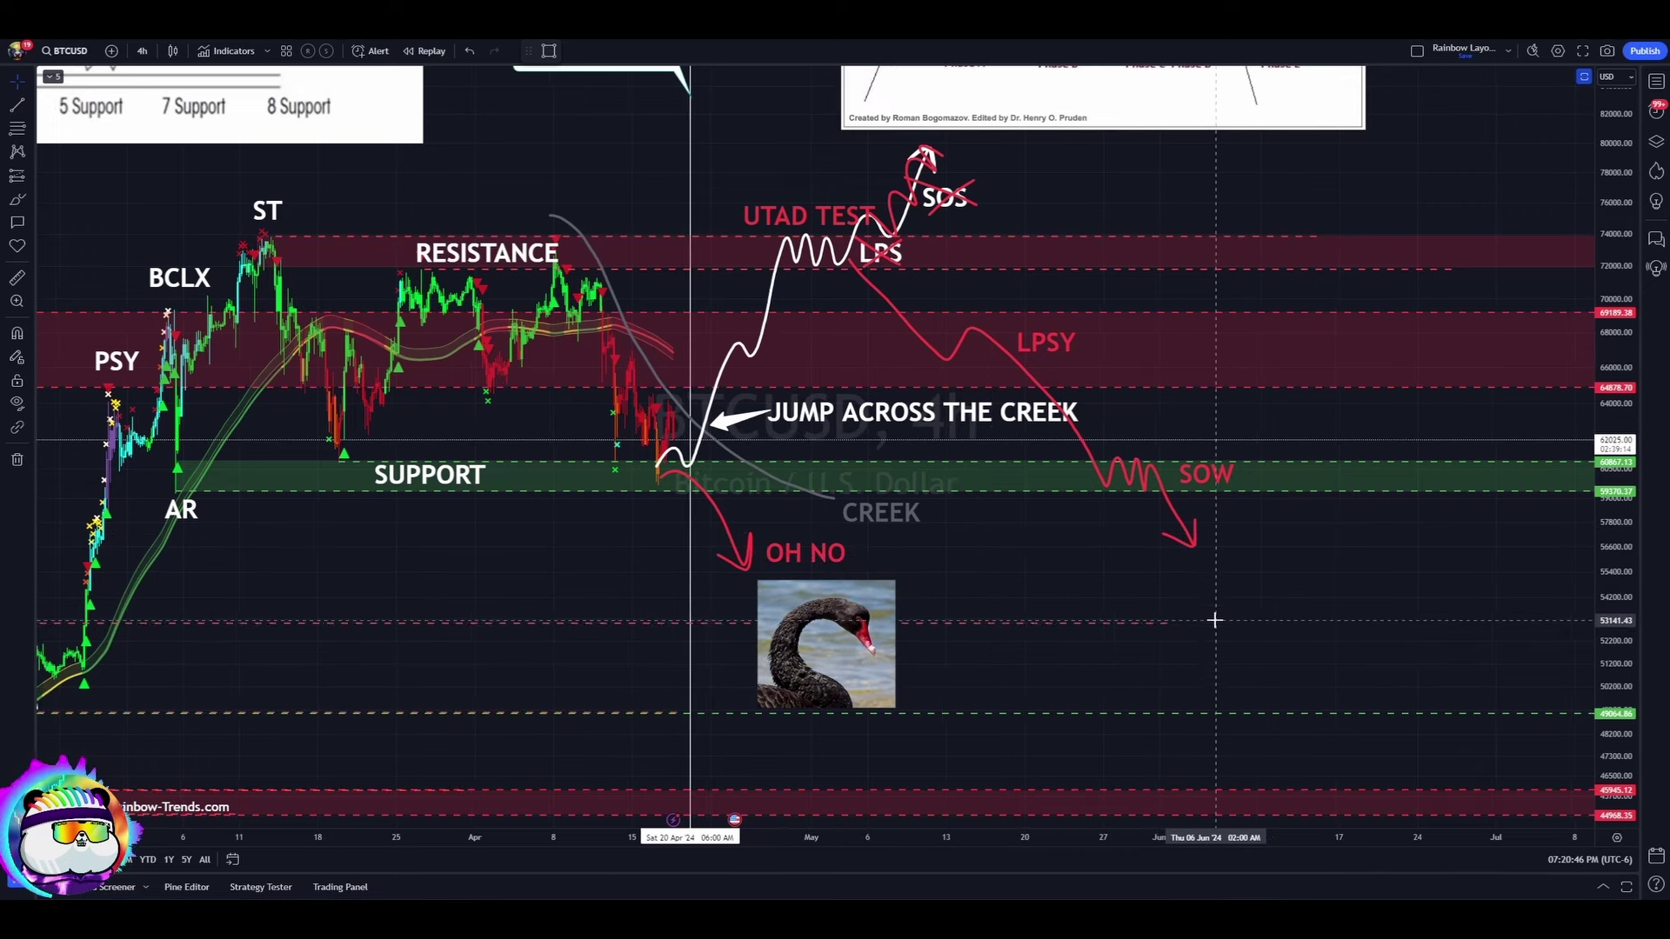
Step: Move the BTC HALVING label to the right, closer above the vertical halving line
scroll(1316, 650, "down", 4)
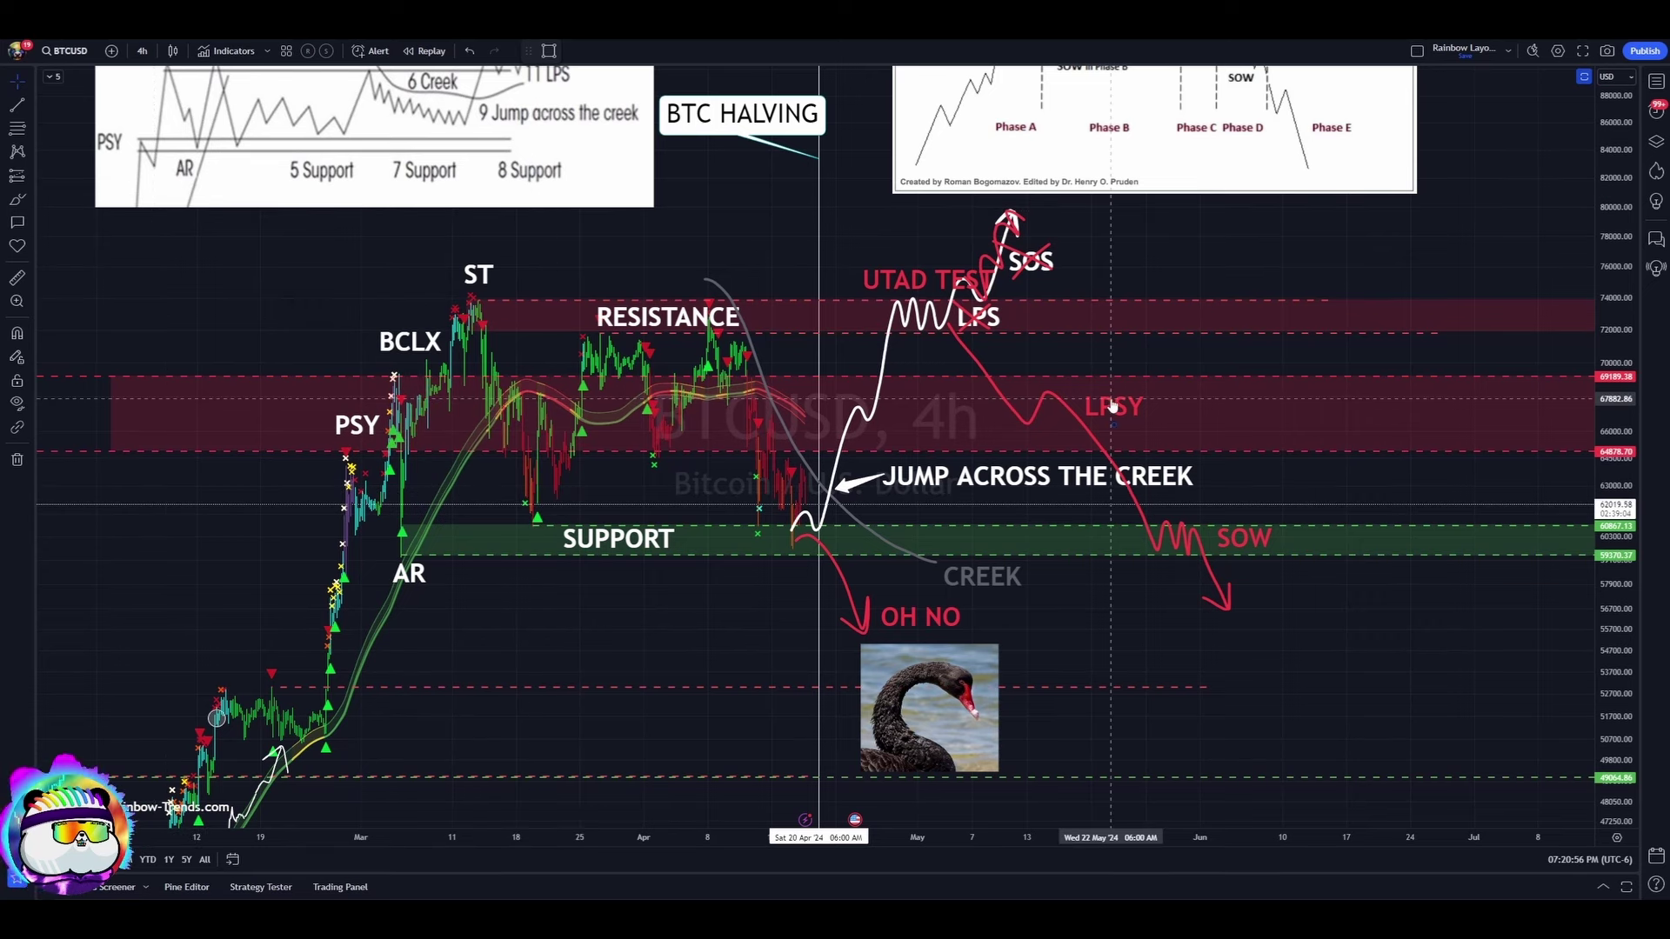
left_click_drag(1326, 664, 1325, 775)
left_click_drag(752, 233, 800, 236)
left_click_drag(1275, 364, 1193, 310)
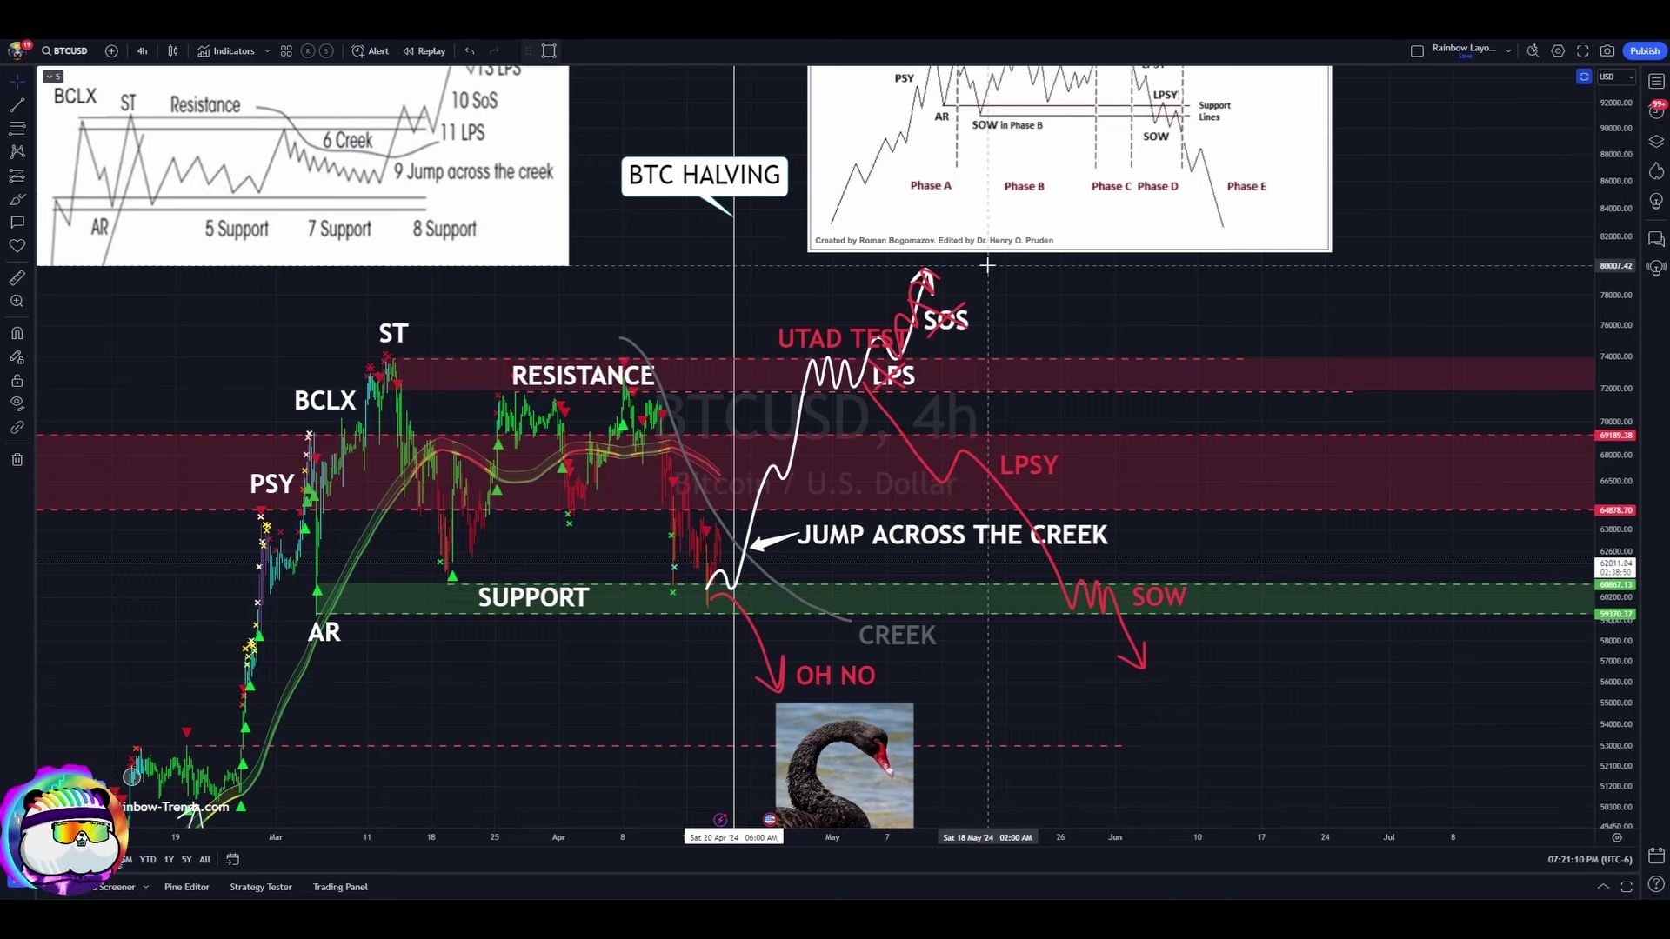
left_click_drag(1107, 295, 1178, 439)
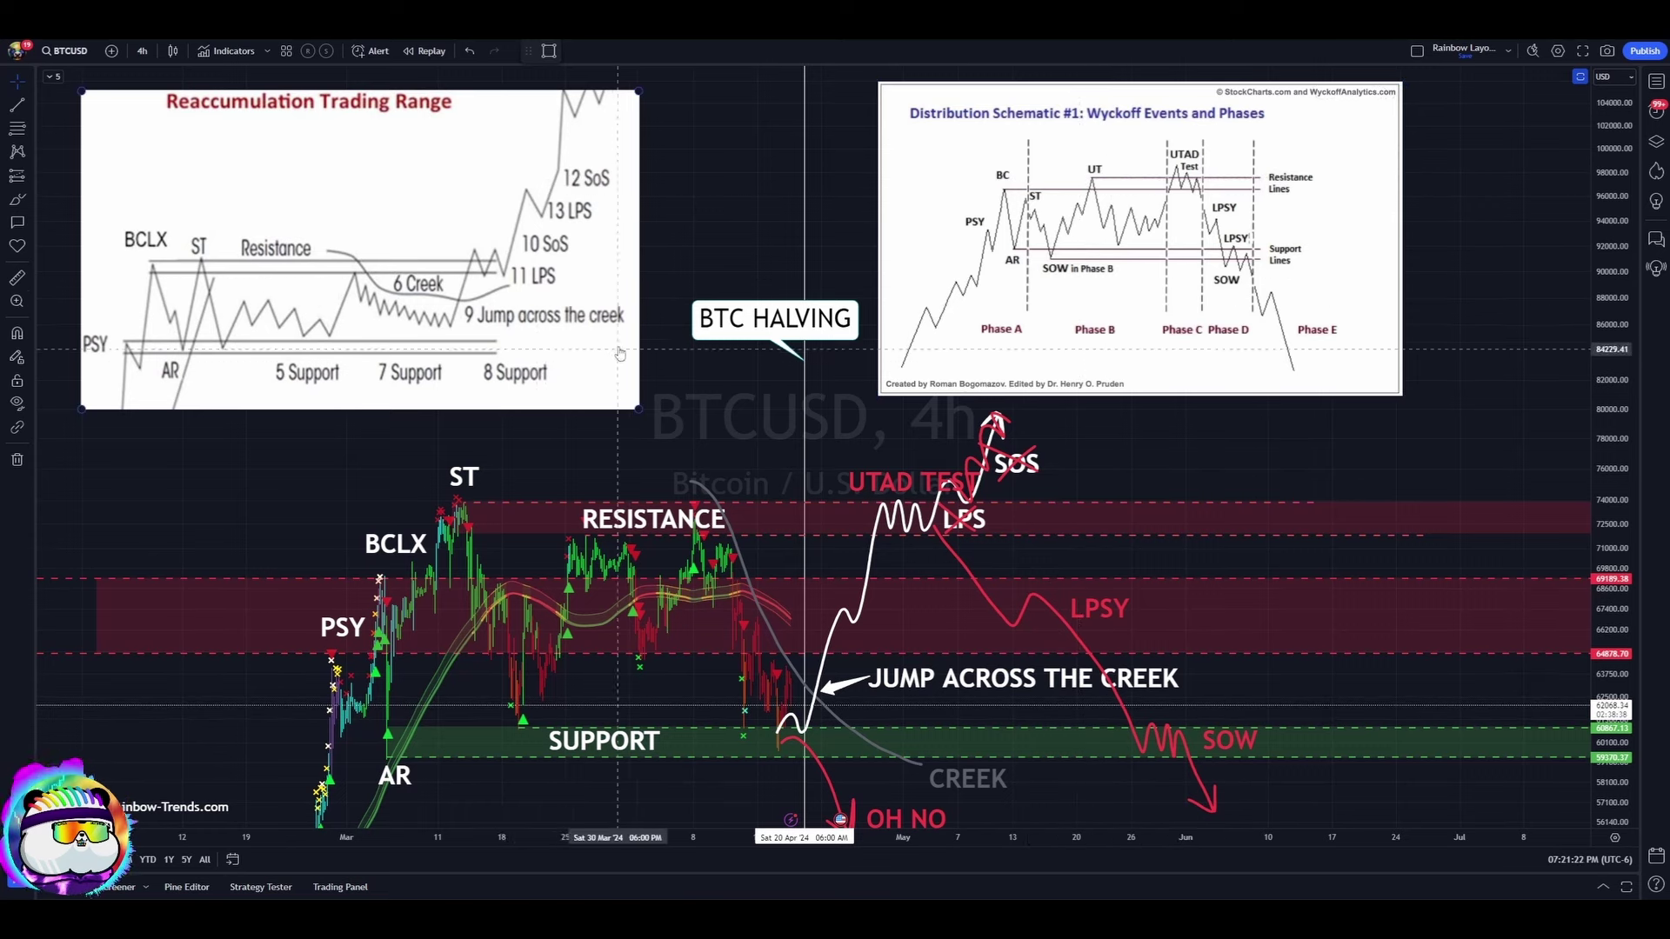
left_click_drag(1139, 750, 1178, 679)
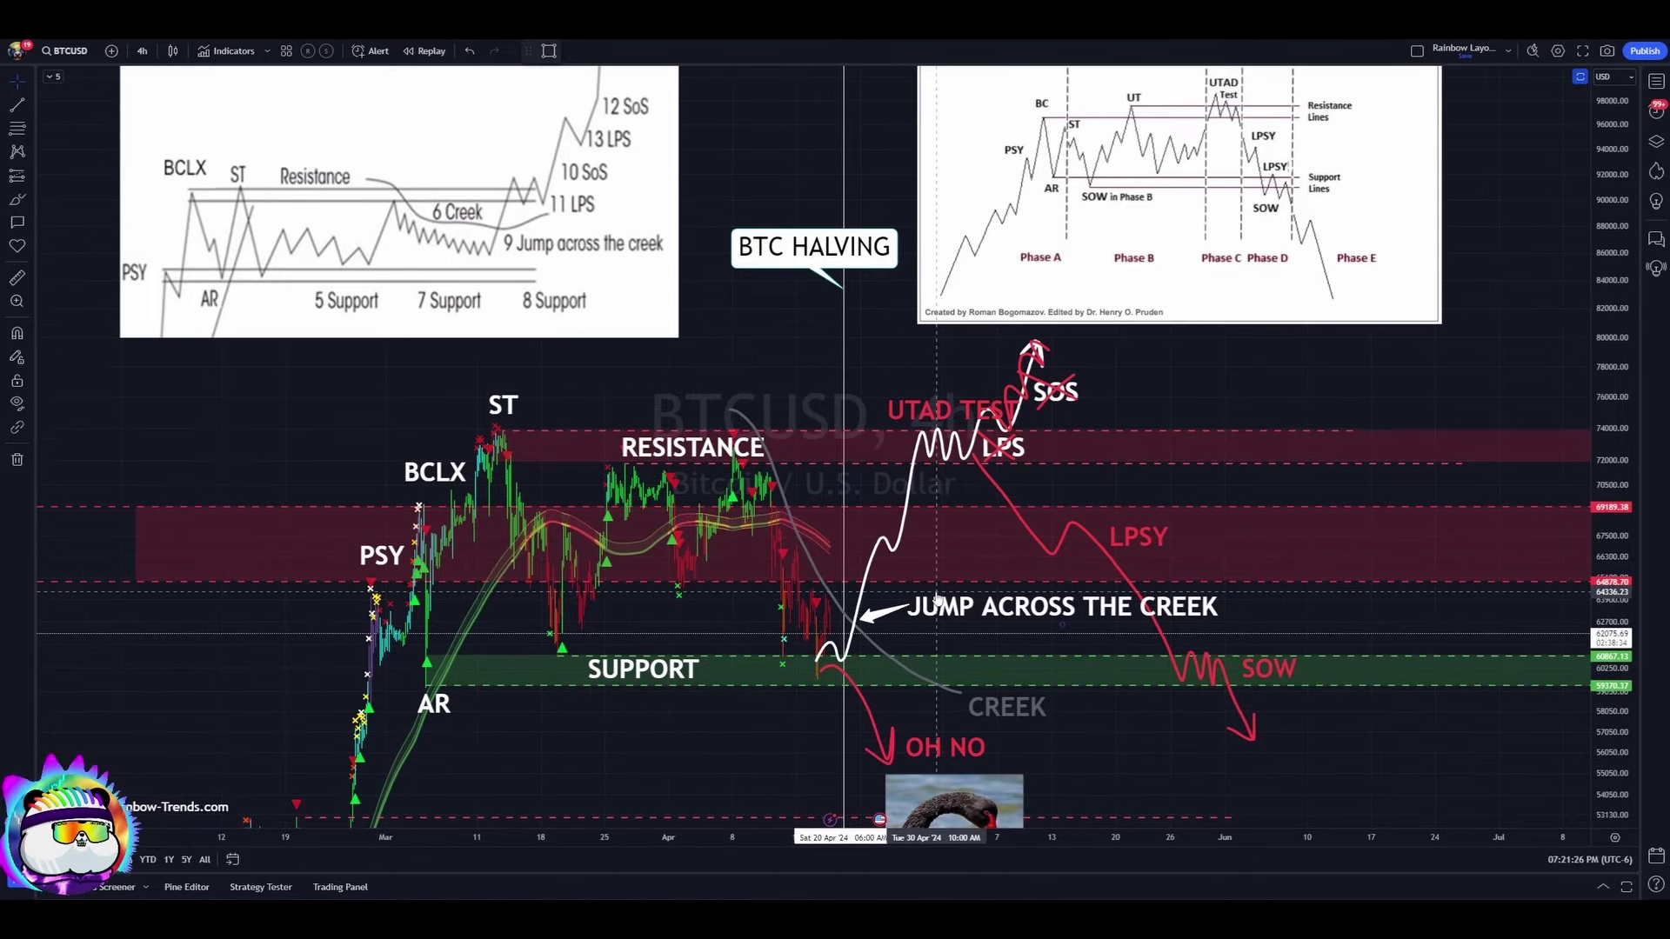
scroll(936, 600, "up", 1)
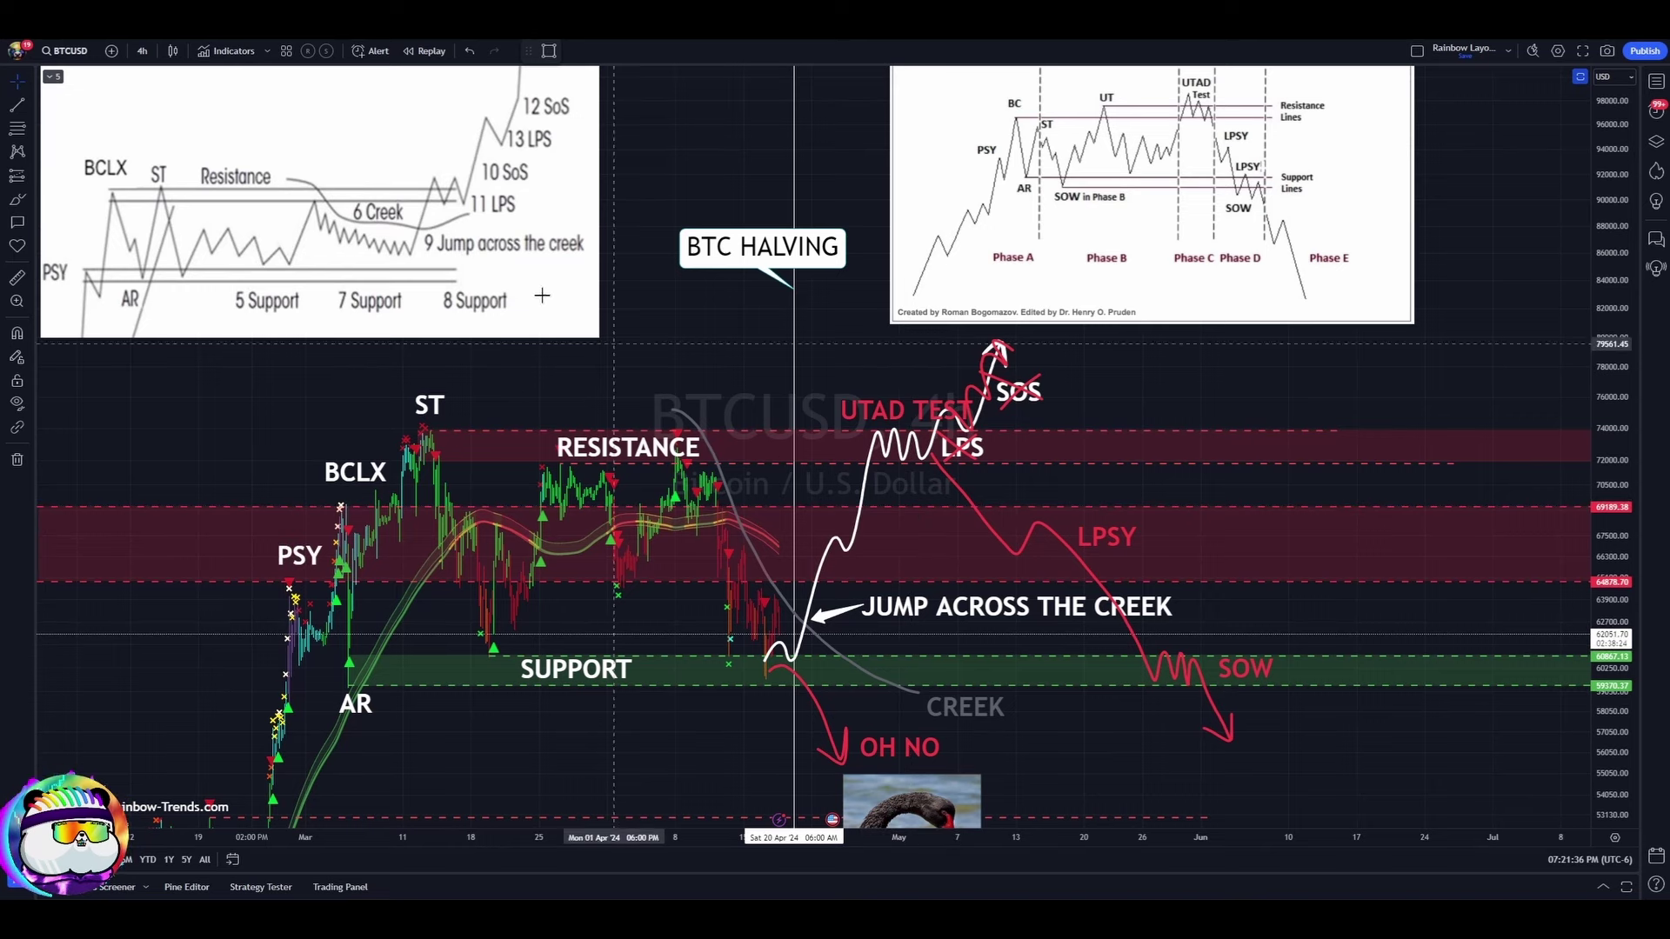
scroll(397, 283, "up", 5)
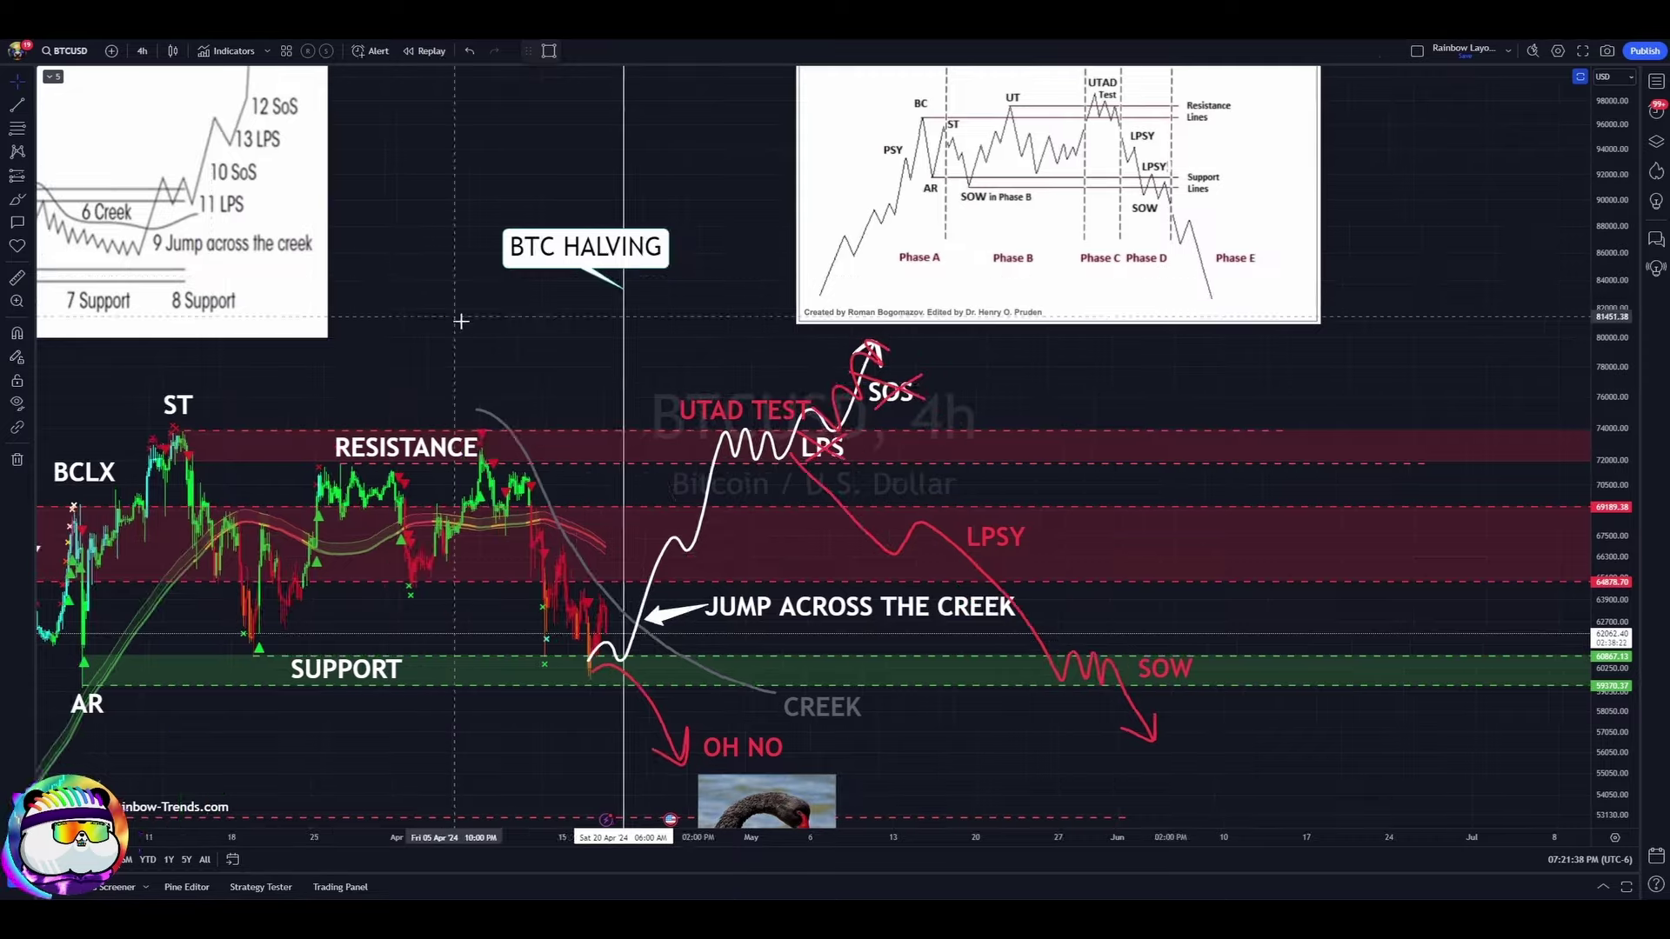
left_click_drag(765, 393, 1142, 405)
scroll(1029, 405, "left", 6)
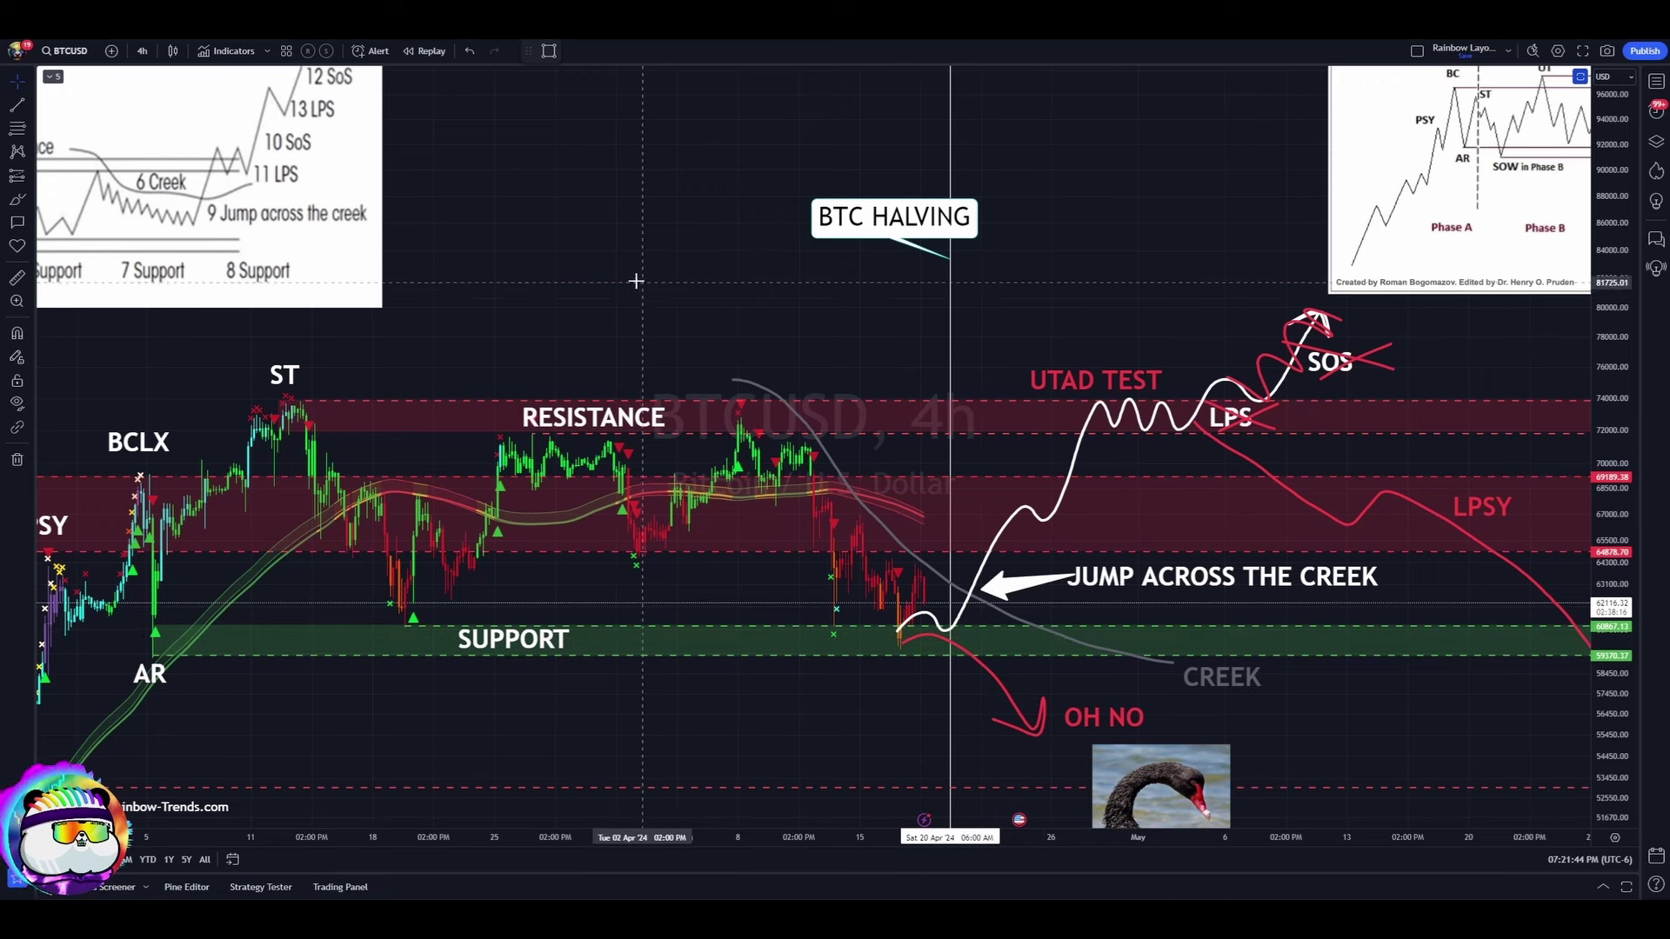
scroll(682, 294, "left", 2)
Step: Sketch a freehand brush stroke descending along the creek curve toward the halving line, and undo it
left_click(15, 203)
mouse_move(872, 442)
left_mouse_down()
mouse_move(909, 440)
mouse_move(1040, 574)
left_mouse_up()
key("ctrl+z")
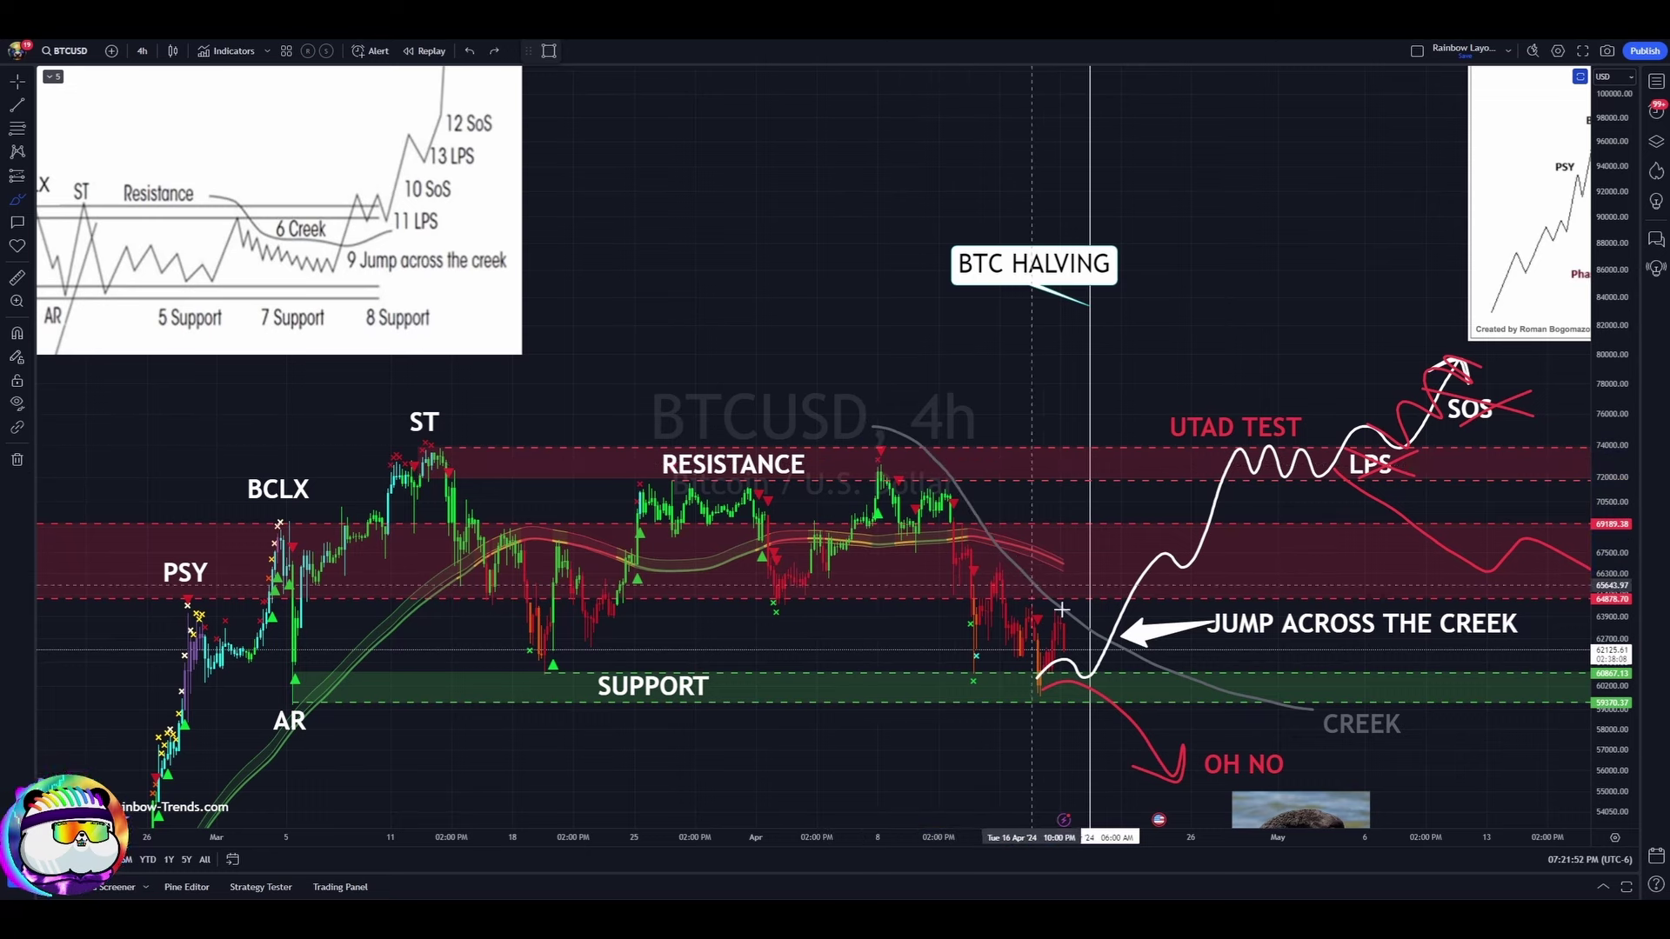
scroll(877, 628, "up", 2)
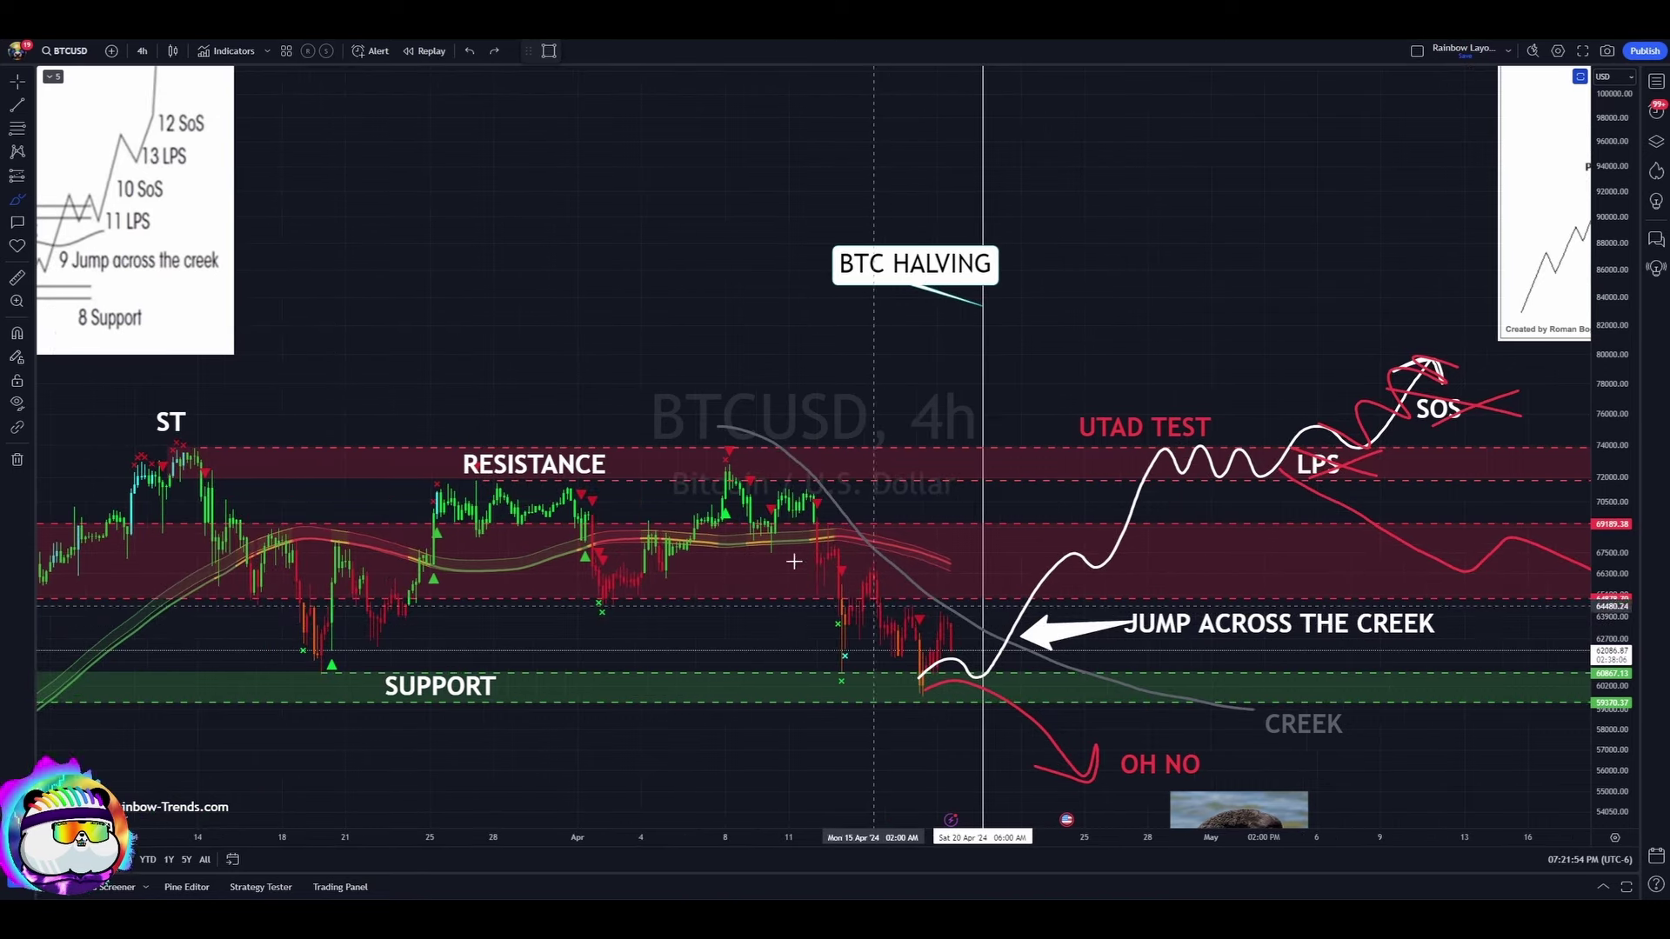
scroll(817, 573, "down", 2)
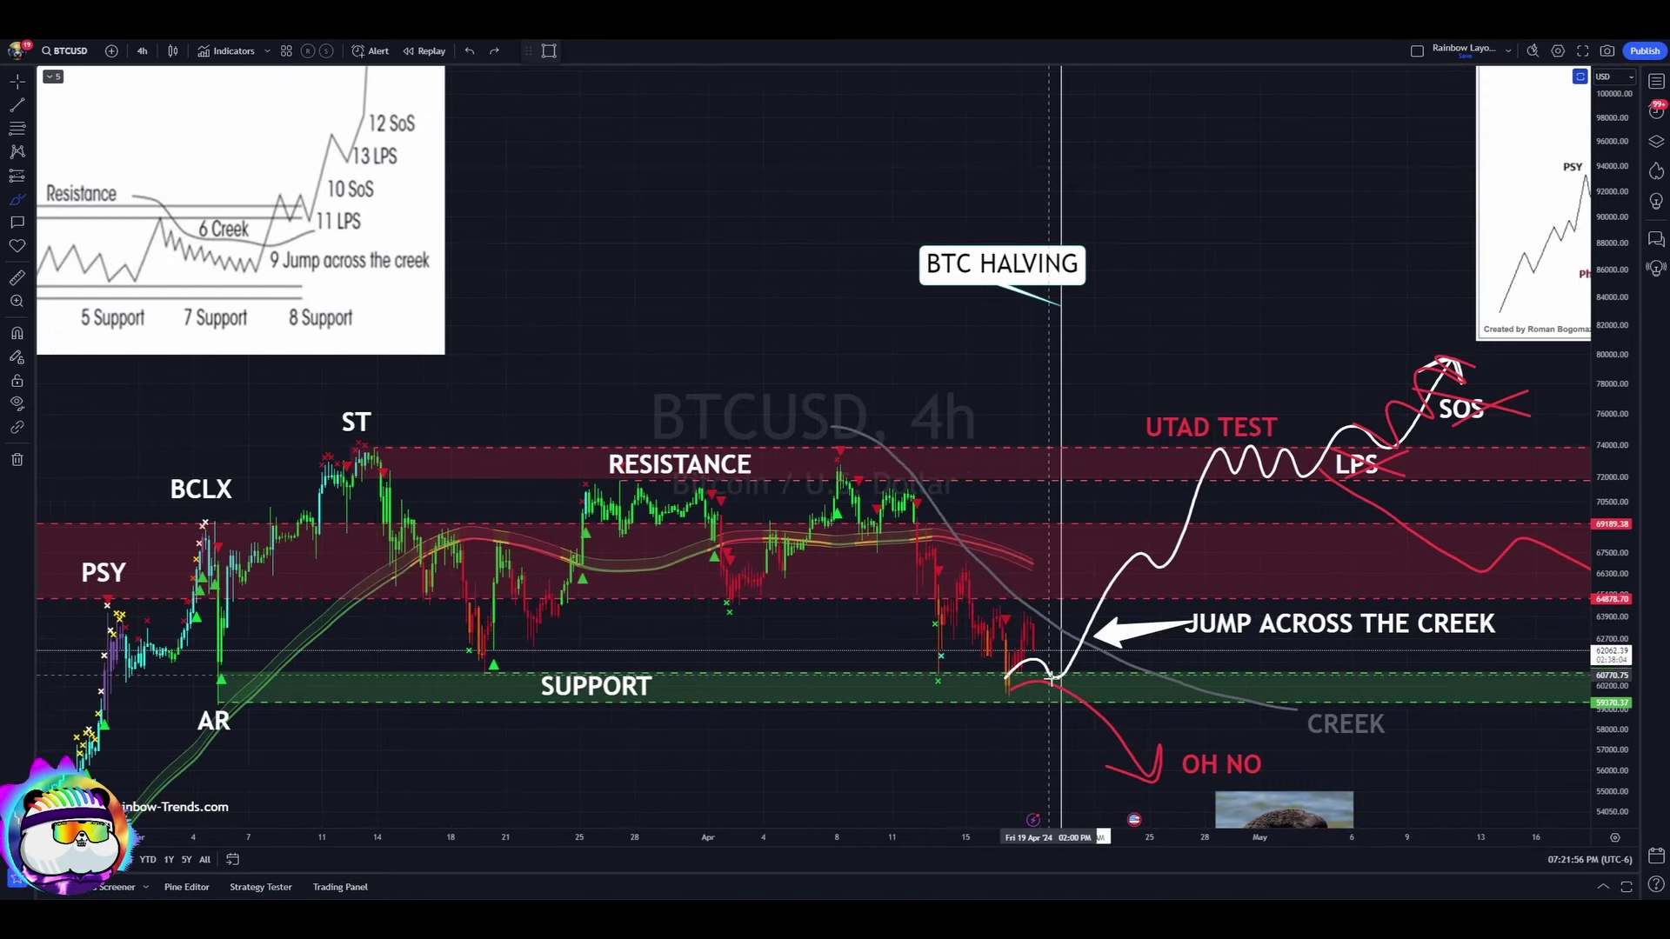
left_click(17, 81)
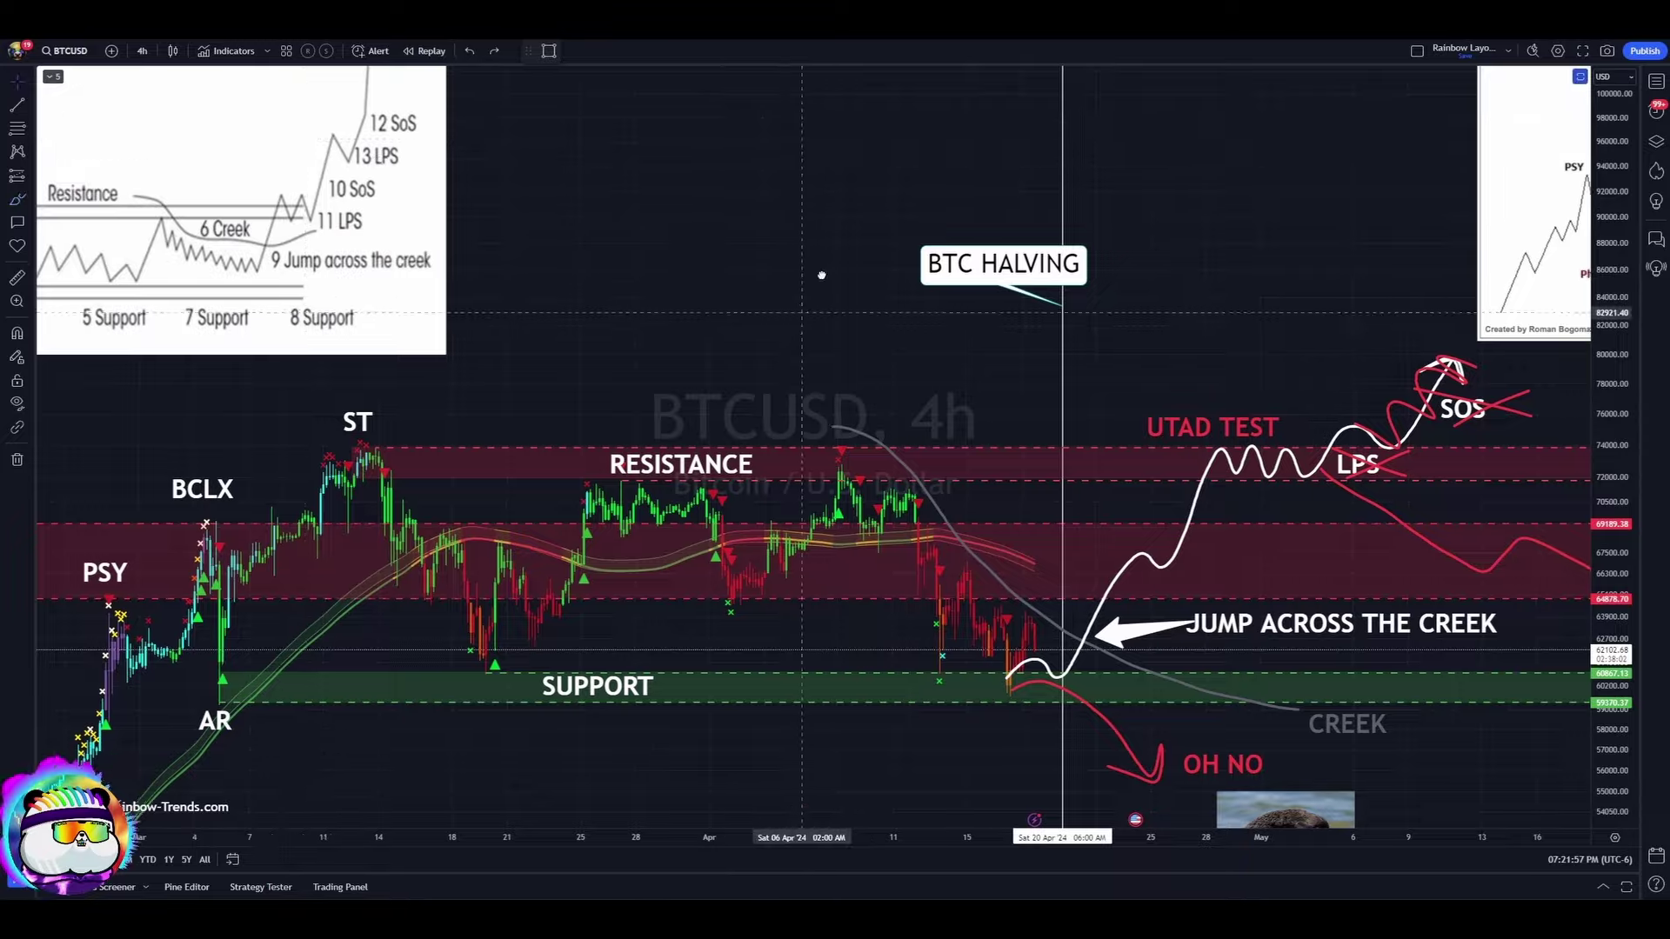
Step: Shift the black swan image slightly left so it sits more closely beneath the OH NO label, and deselect it
left_click_drag(801, 313, 818, 163)
scroll(973, 492, "down", 2)
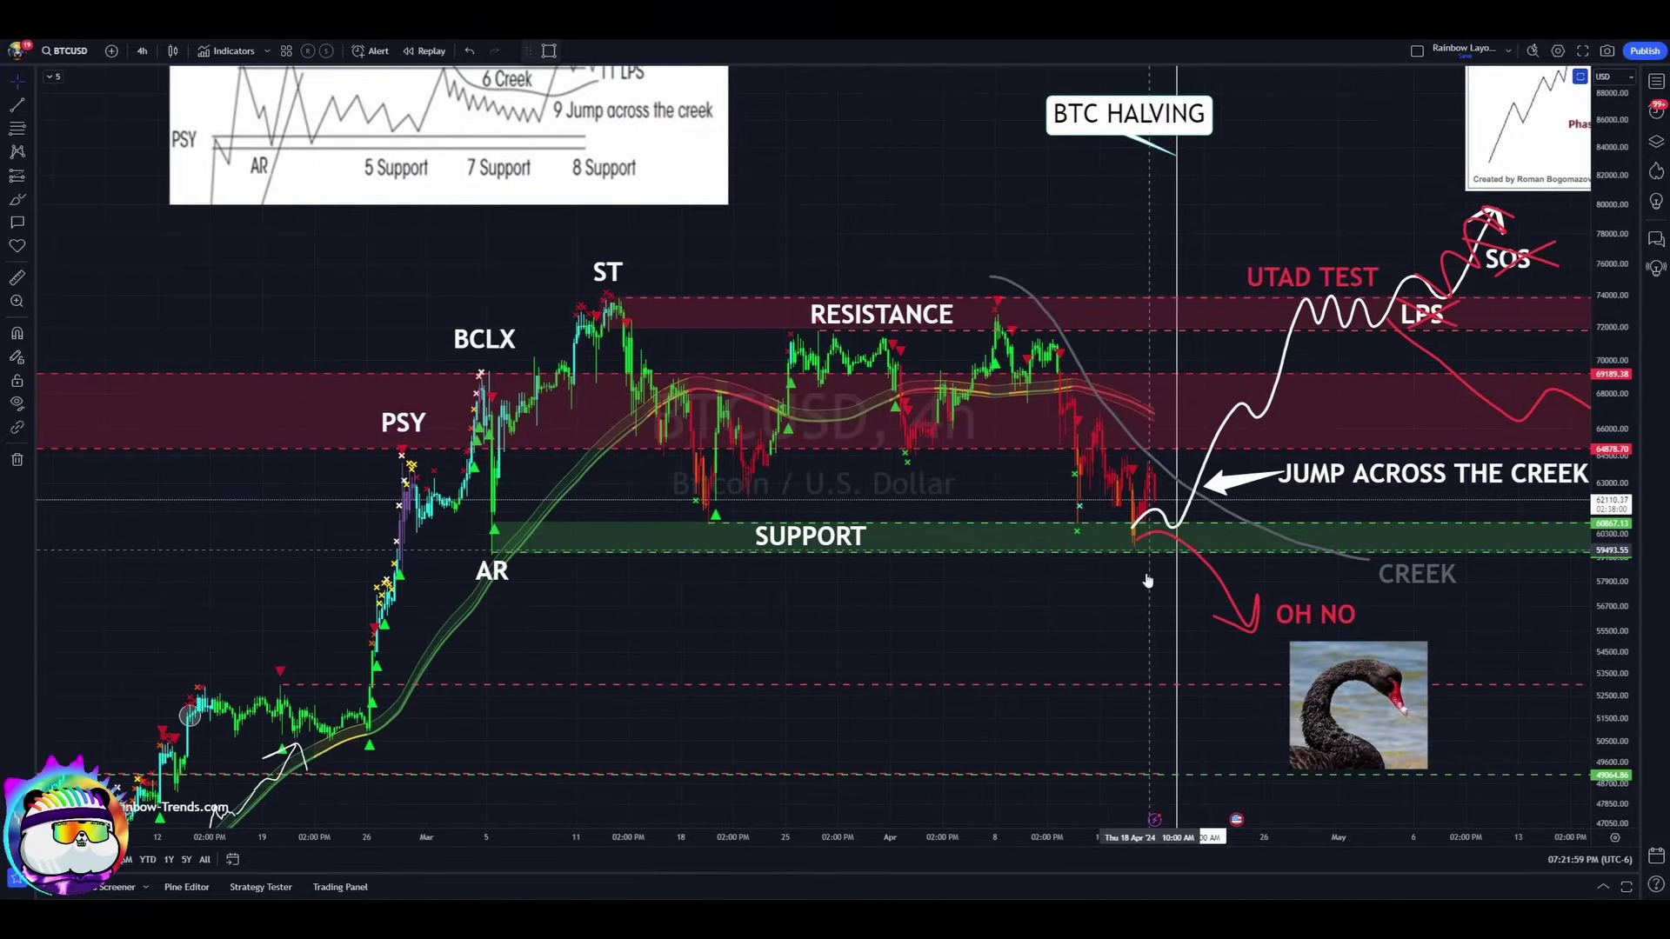
left_click_drag(1138, 600, 994, 539)
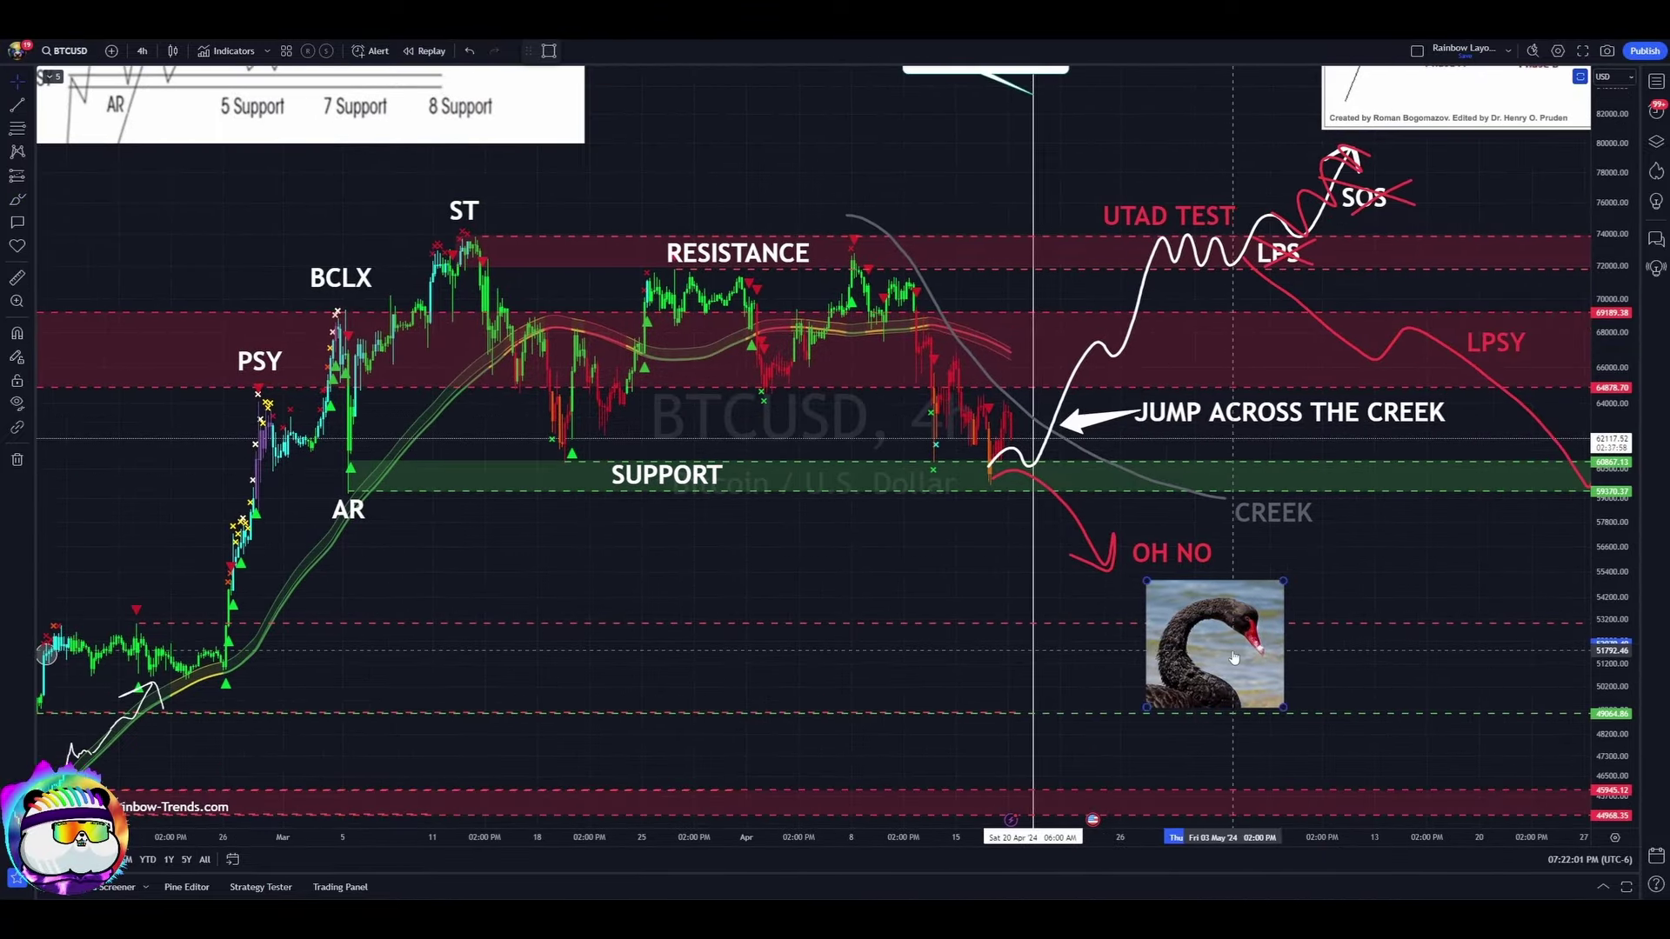
left_click_drag(1218, 643, 1200, 643)
left_click(1348, 585)
left_click_drag(959, 513, 898, 522)
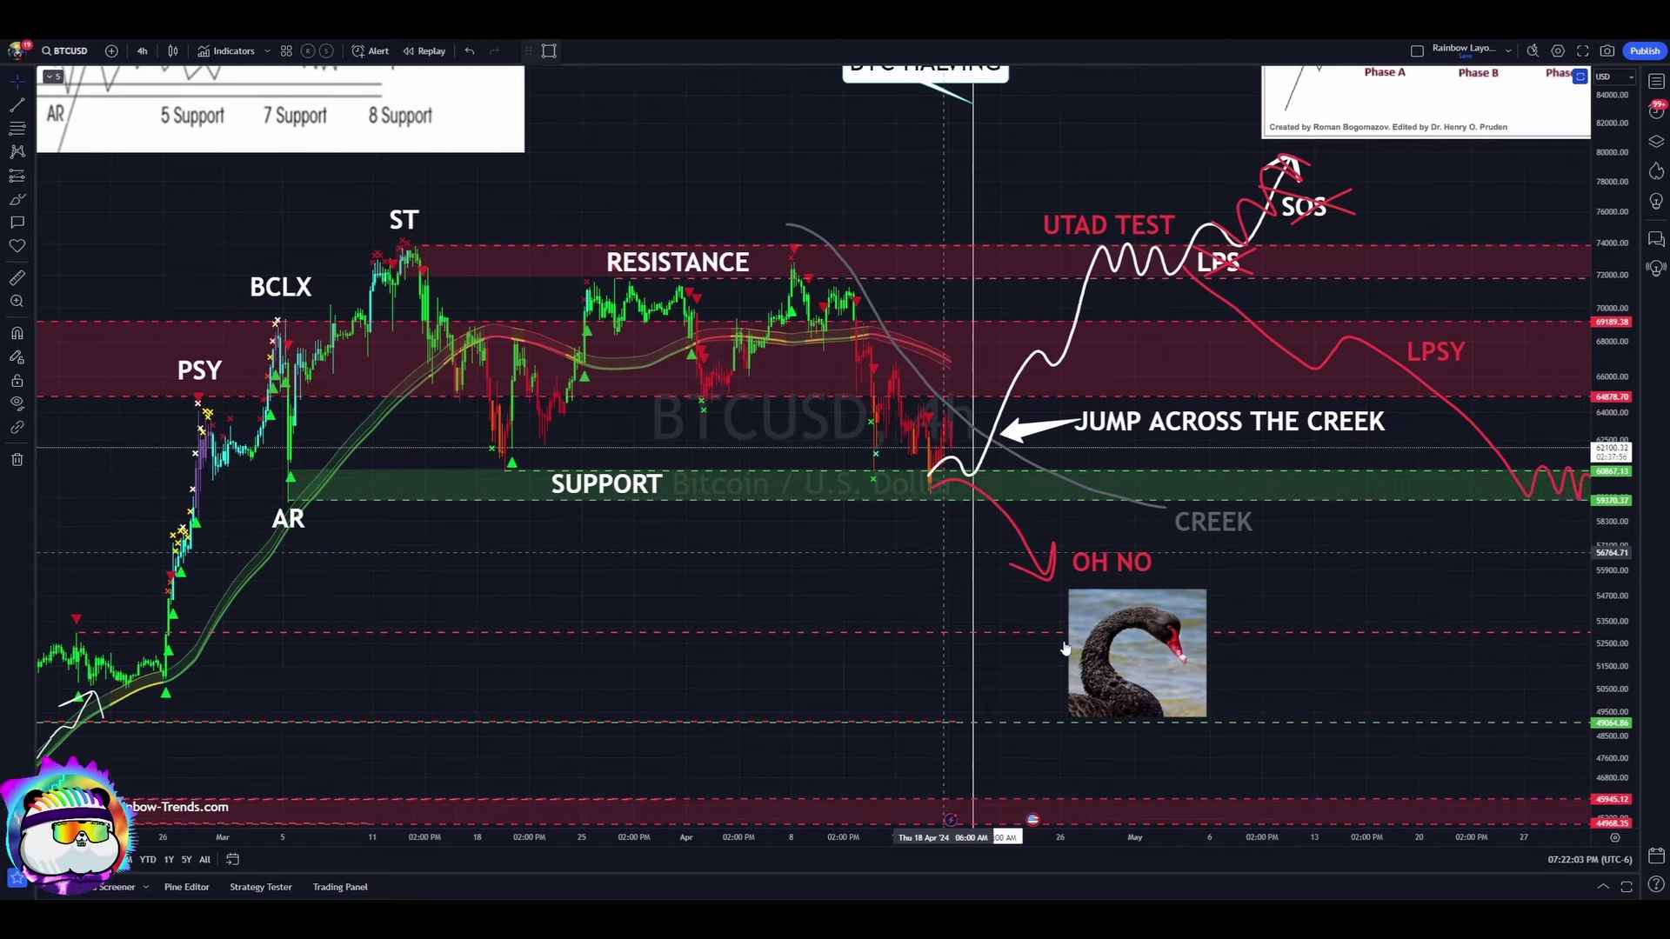